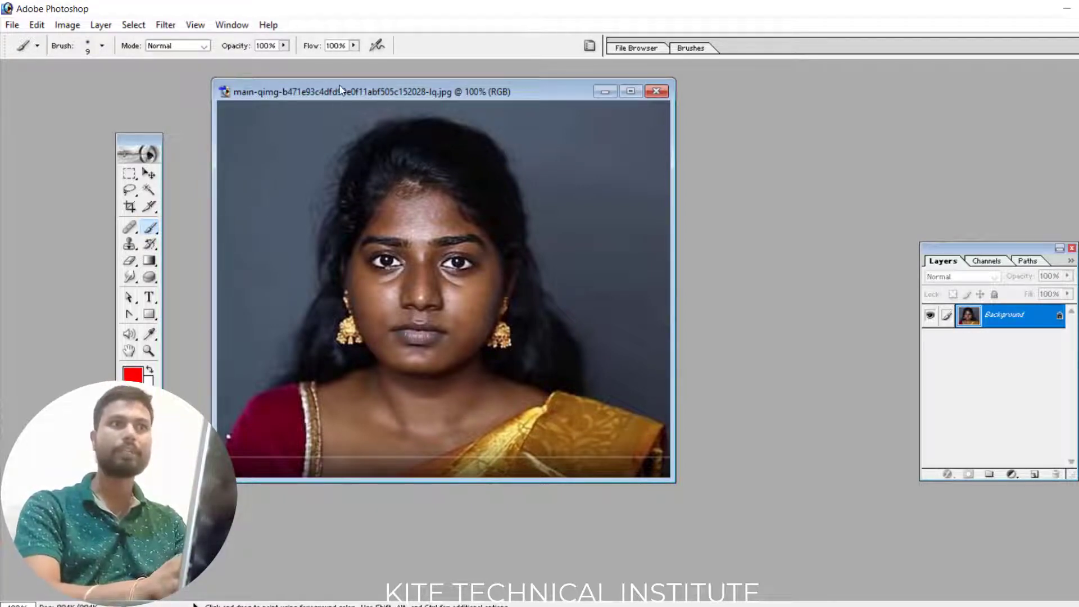
Move the photo window lower, the Layers palette closer and the Tools palette left.
left_click_drag(340, 90, 342, 109)
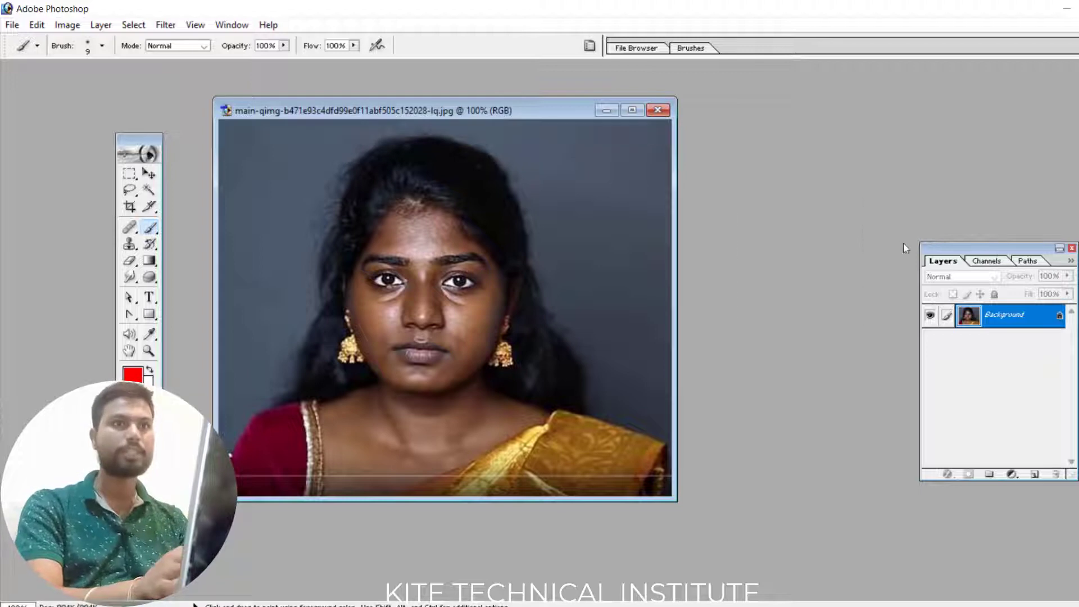
mouse_move(996, 249)
left_mouse_down()
mouse_move(880, 228)
mouse_move(841, 201)
left_mouse_up()
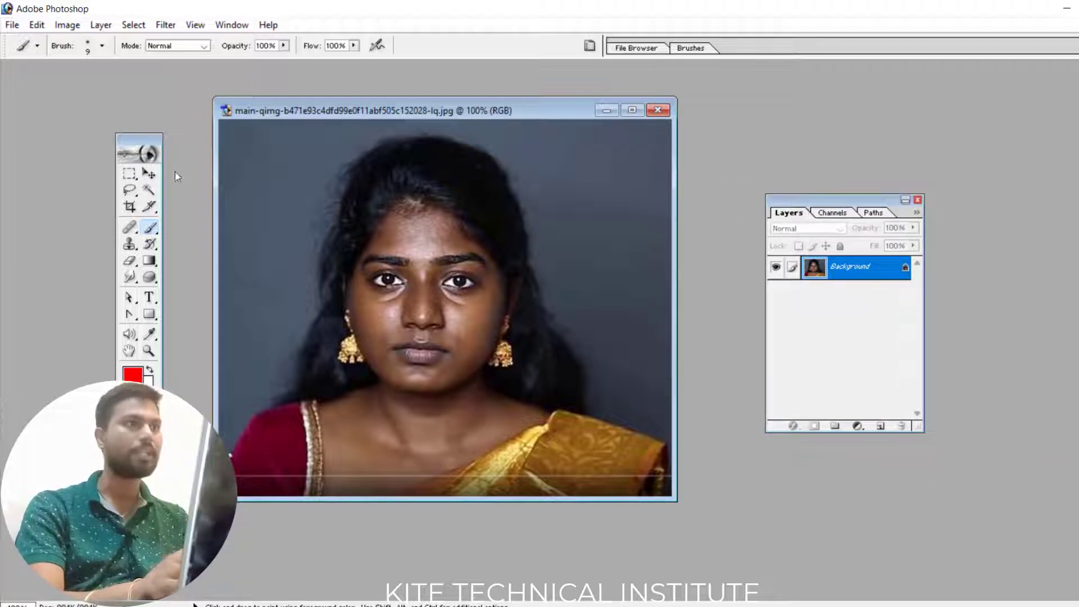
left_click_drag(130, 138, 115, 139)
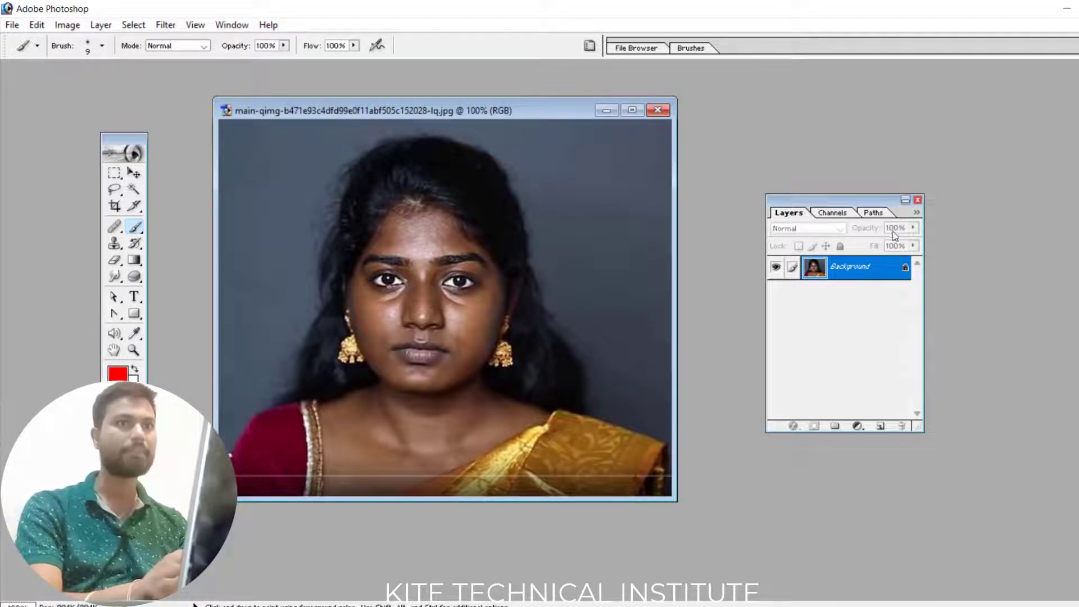
Duplicate the Background layer as 'Background copy', keeping that default name.
right_click(852, 268)
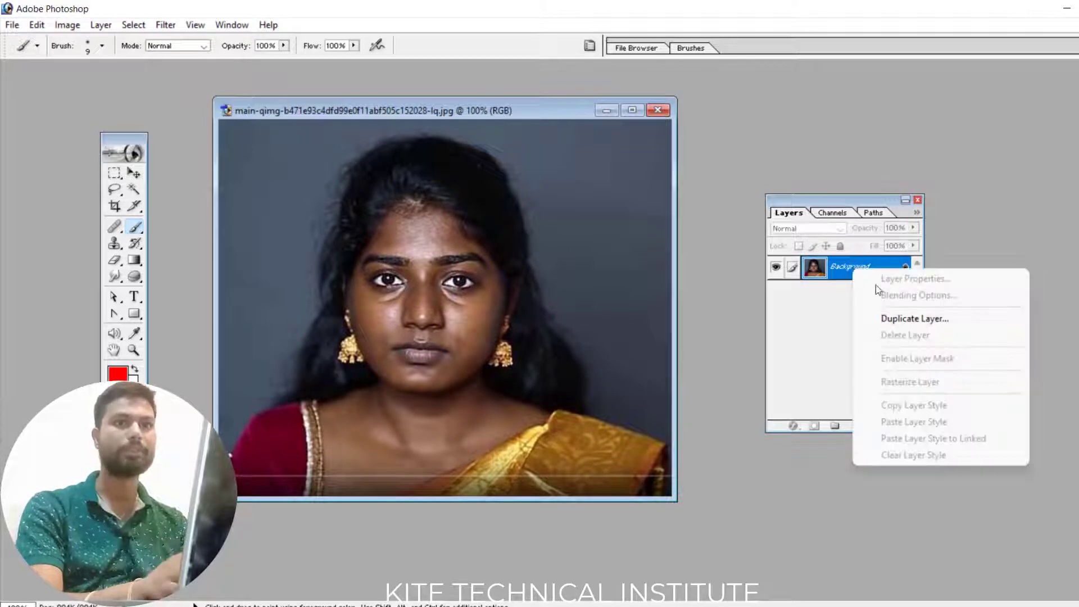
left_click(899, 318)
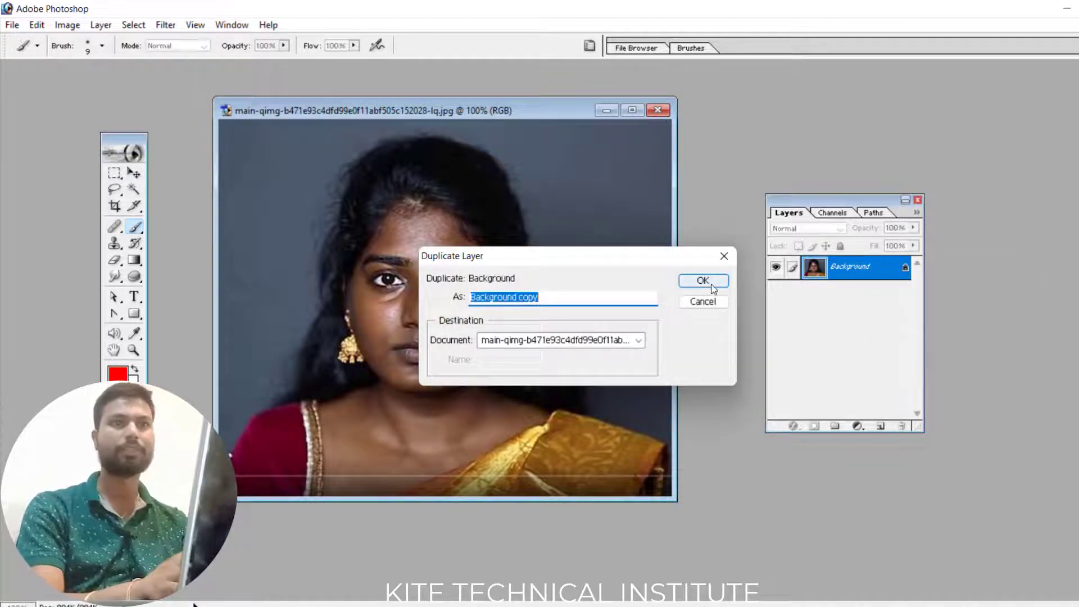
left_click(711, 286)
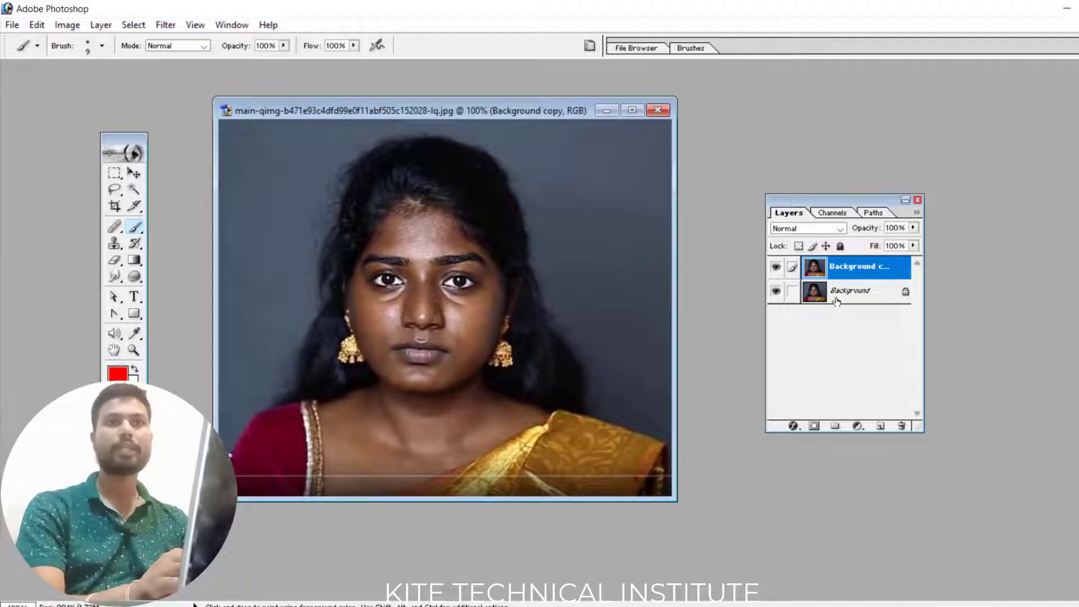
double_click(855, 268)
left_click(871, 414)
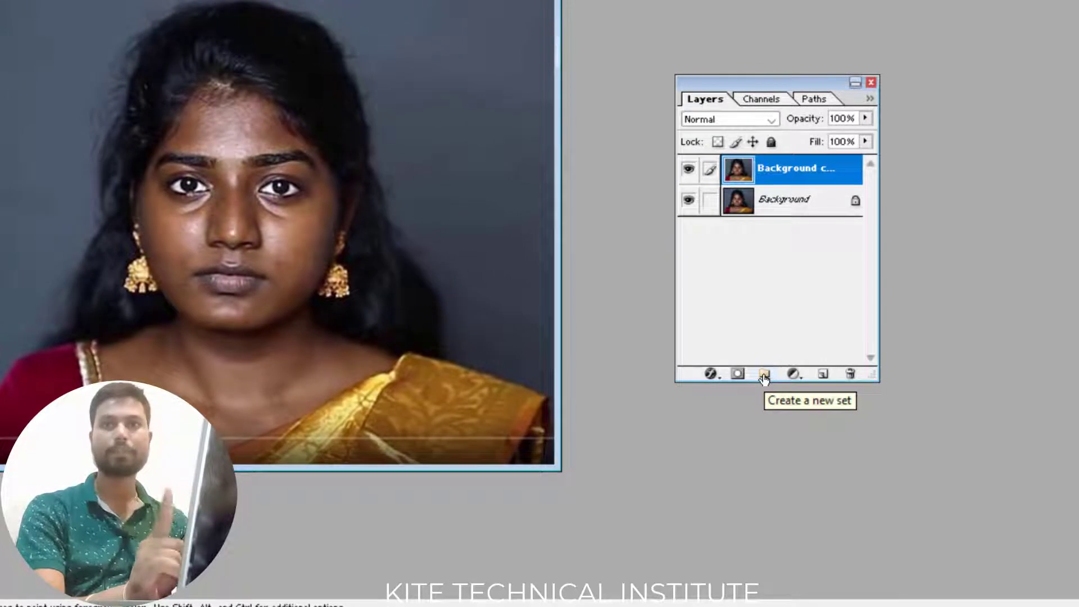
Create layer set 'Set 1', move Background copy into it, and select Background copy.
left_click(764, 374)
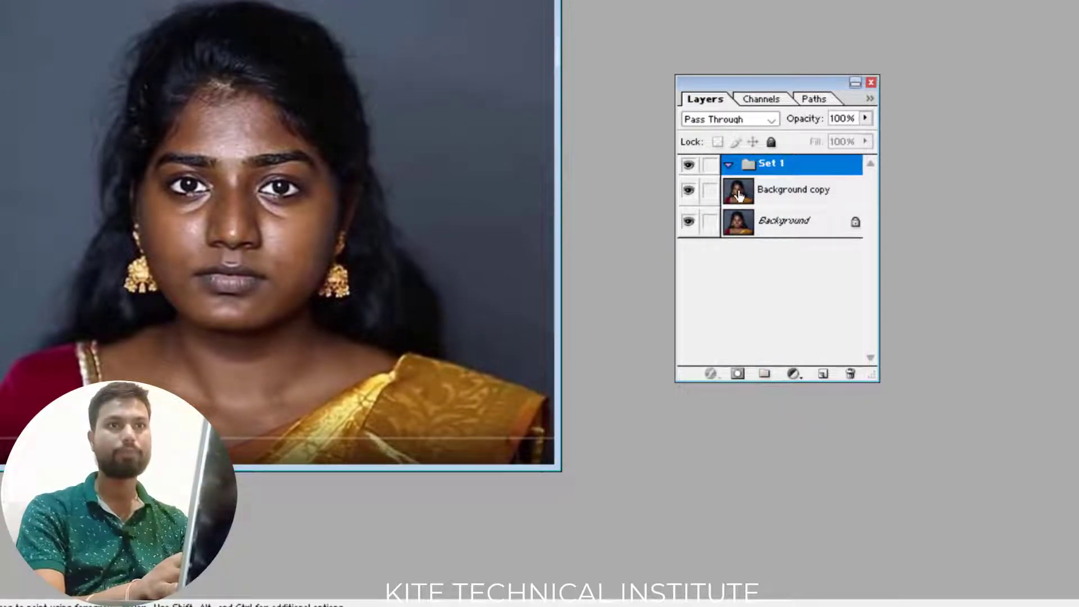
left_click_drag(738, 194, 765, 167)
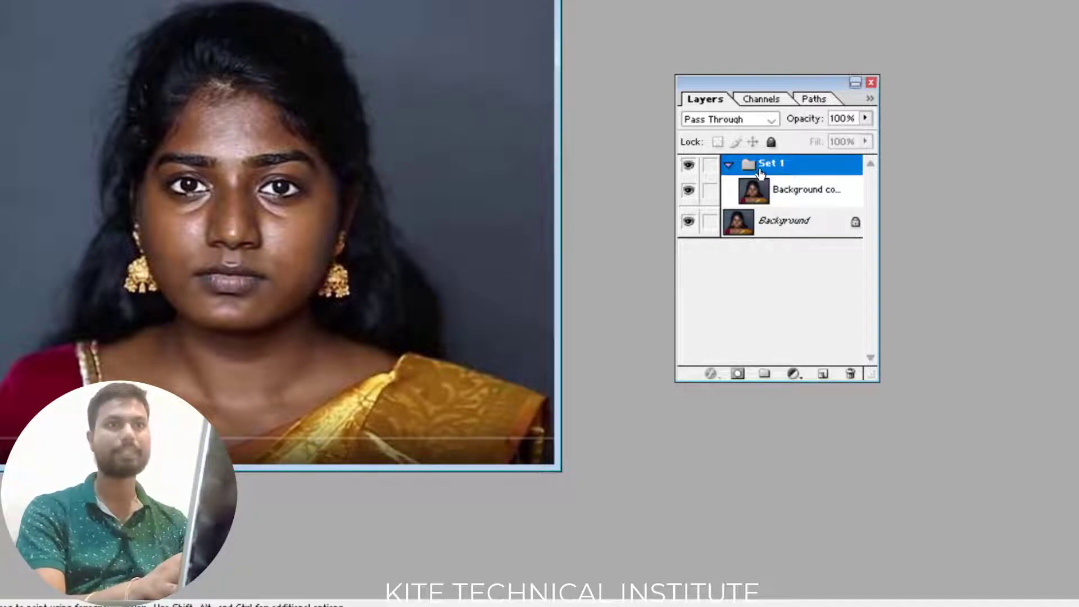
double_click(781, 190)
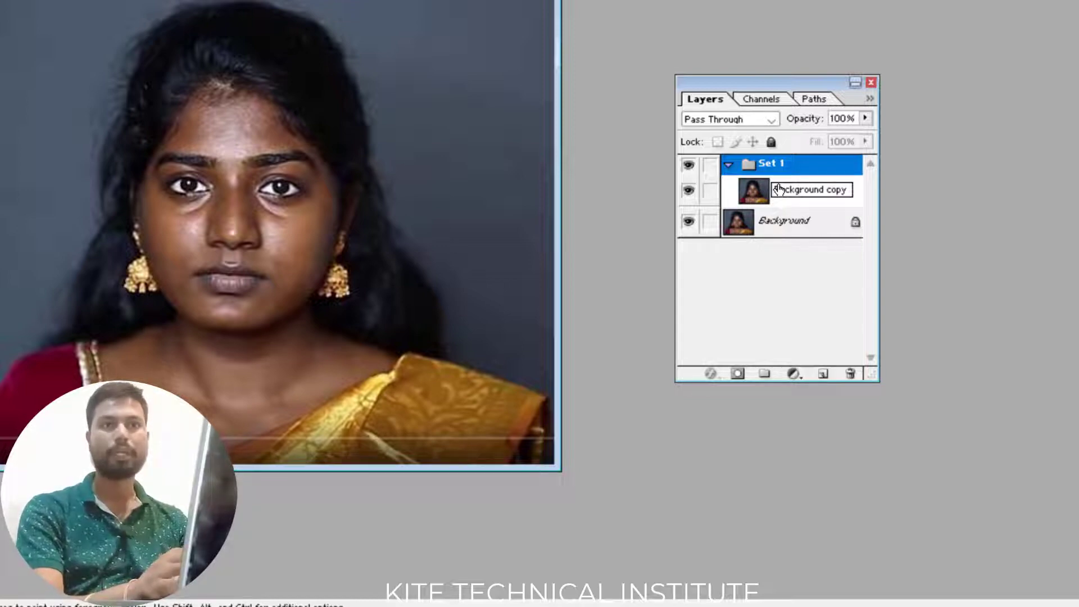
key("Return")
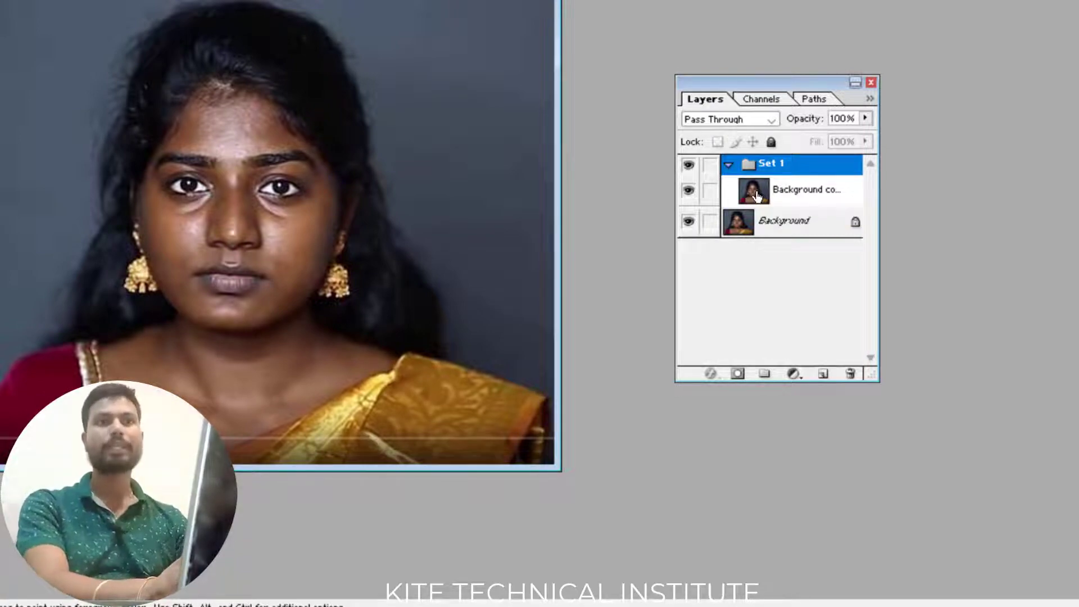
left_click(757, 195)
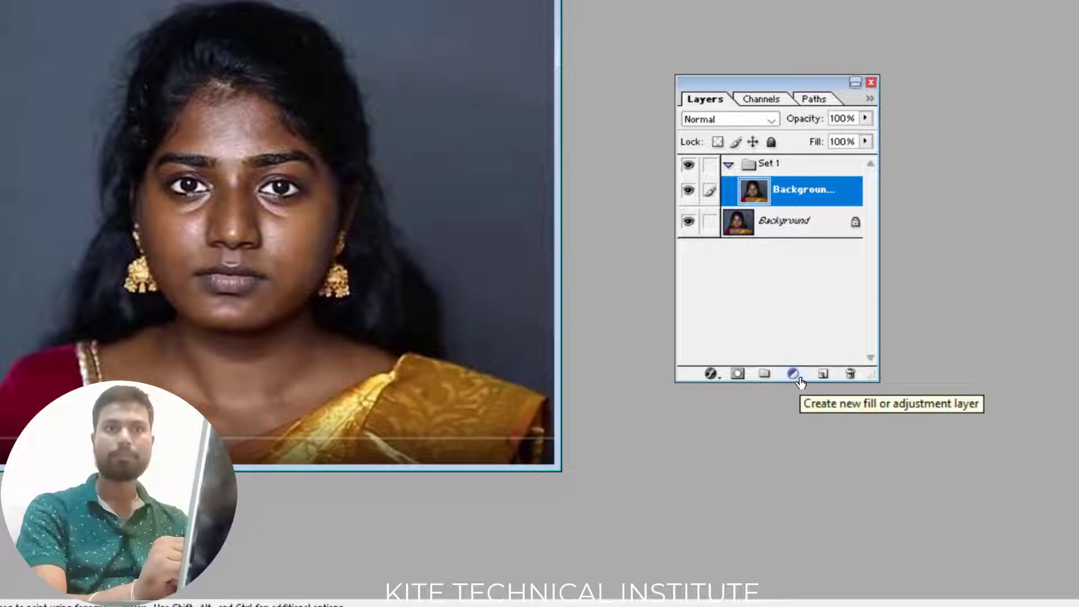
Add a Solid Color fill layer in pale cream FAF4E0 inside Set 1.
left_click(799, 379)
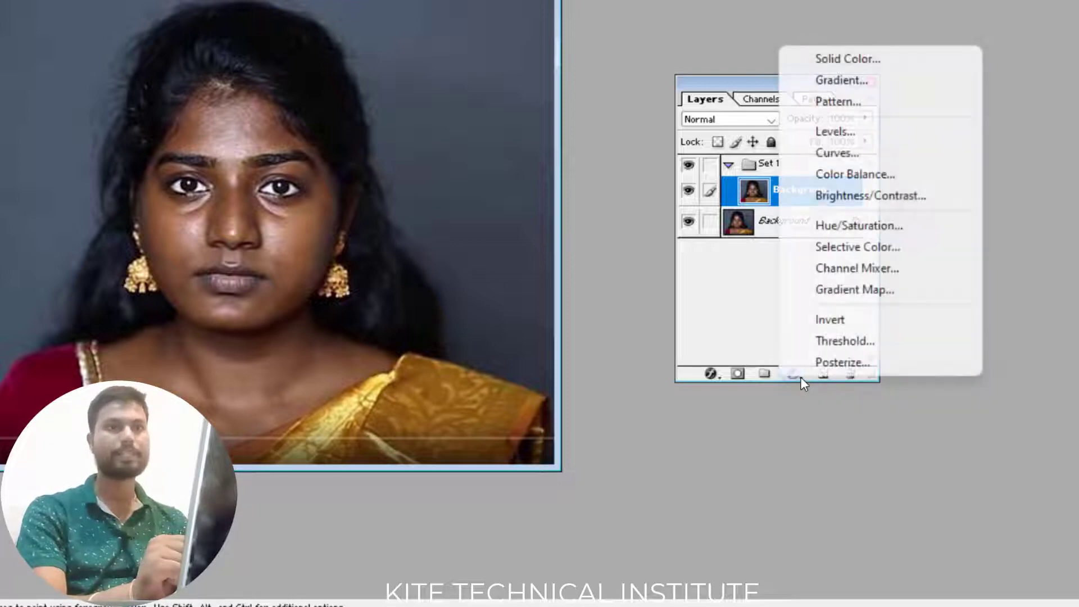
left_click(827, 60)
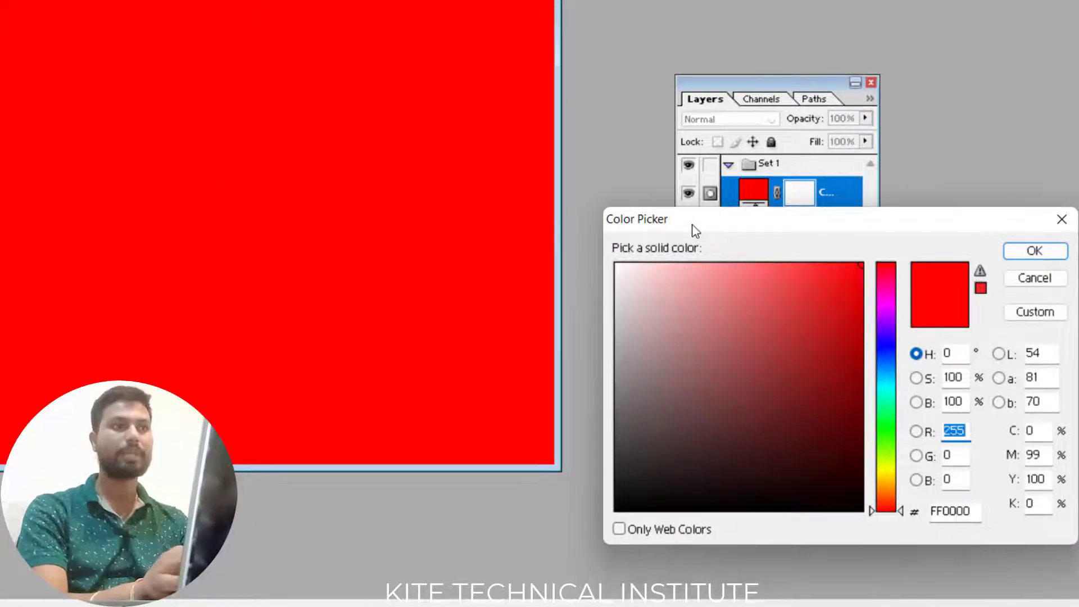
left_click_drag(697, 229, 364, 143)
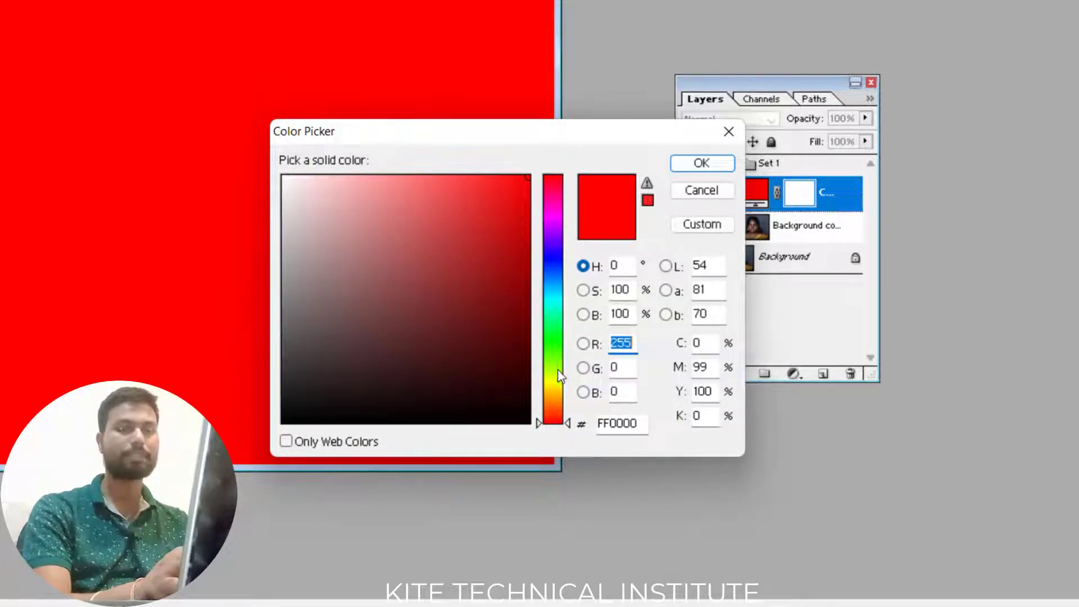
left_click(551, 393)
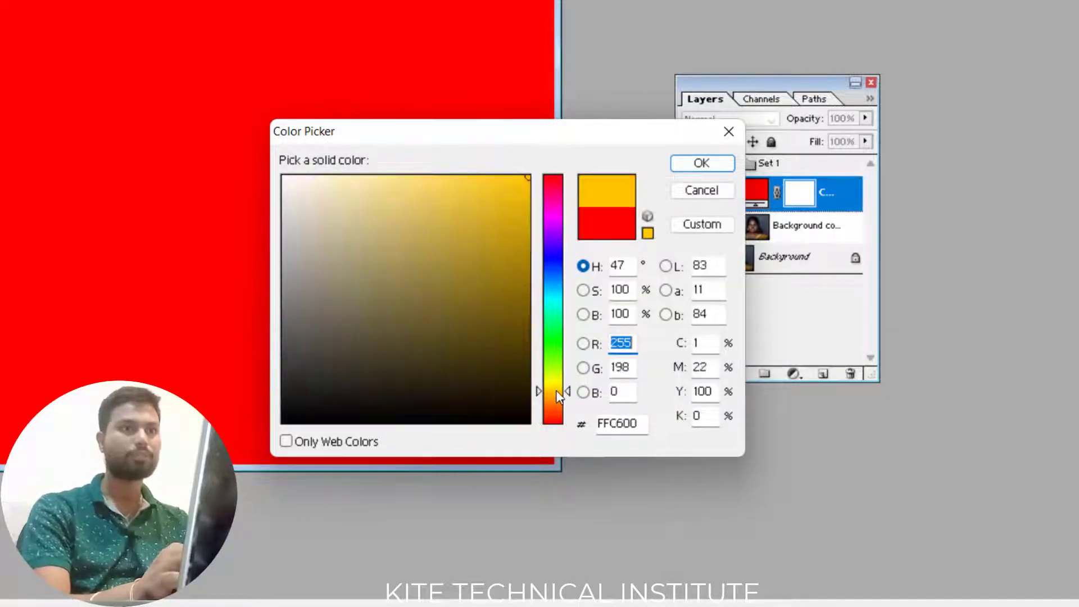
left_click(308, 180)
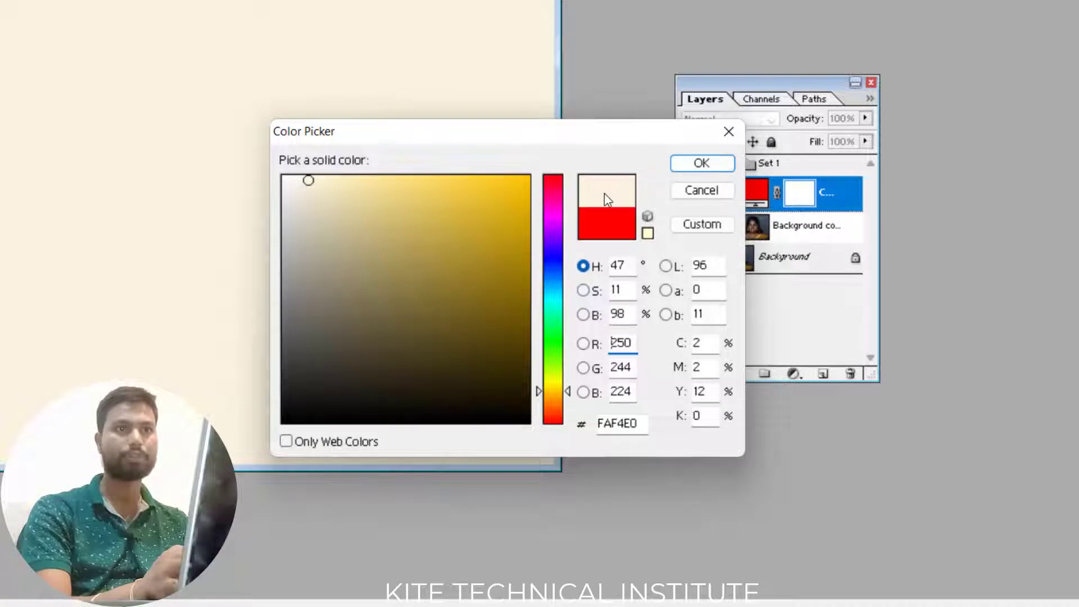
left_click(691, 164)
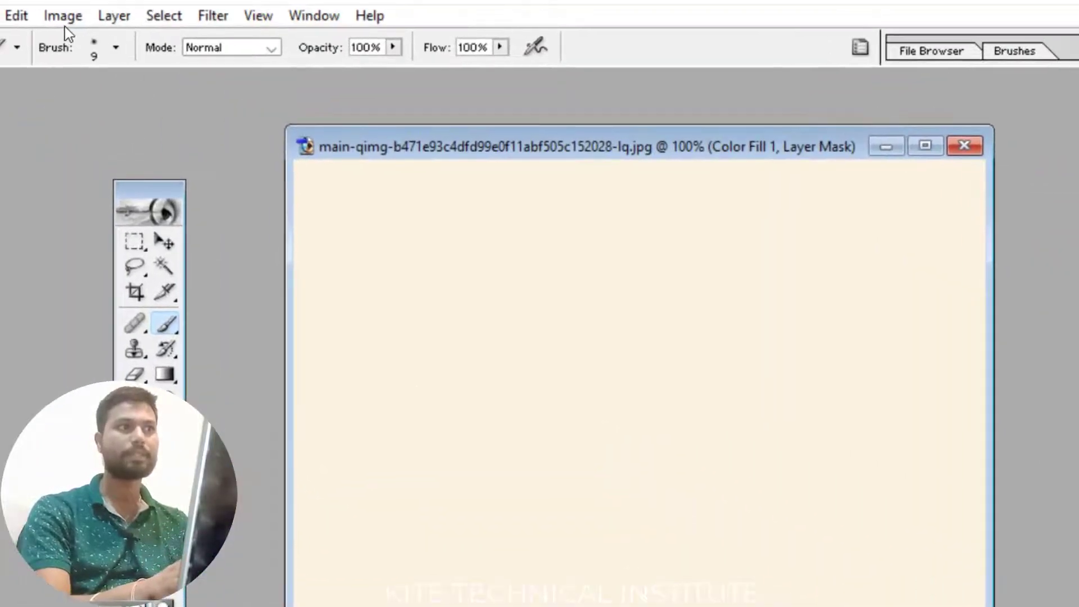
Invert the Color Fill 1 mask to black and maximize the document window.
left_click(63, 21)
mouse_move(119, 78)
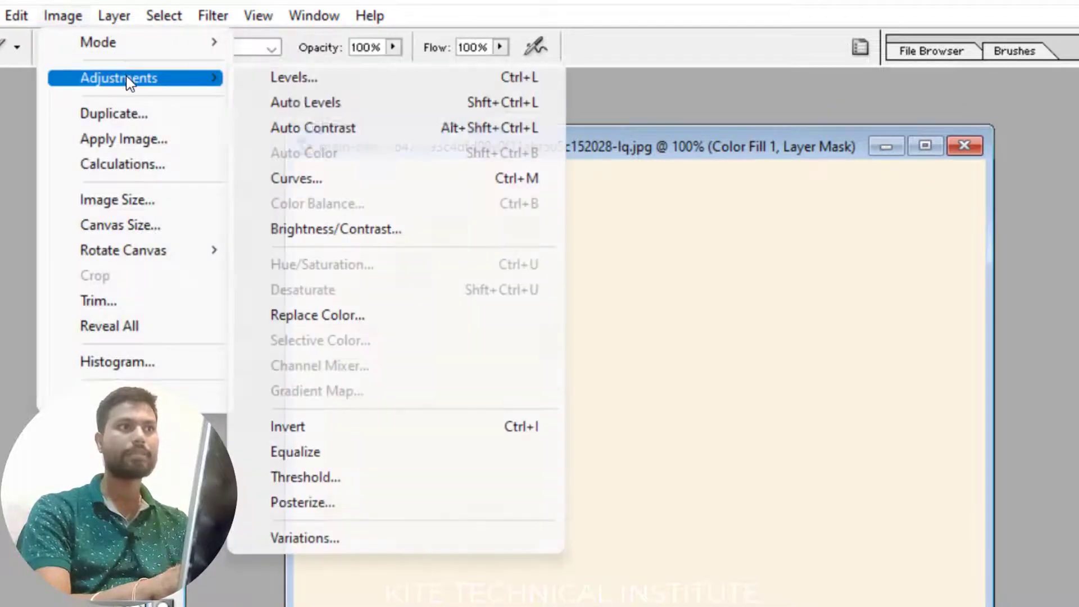
left_click(312, 427)
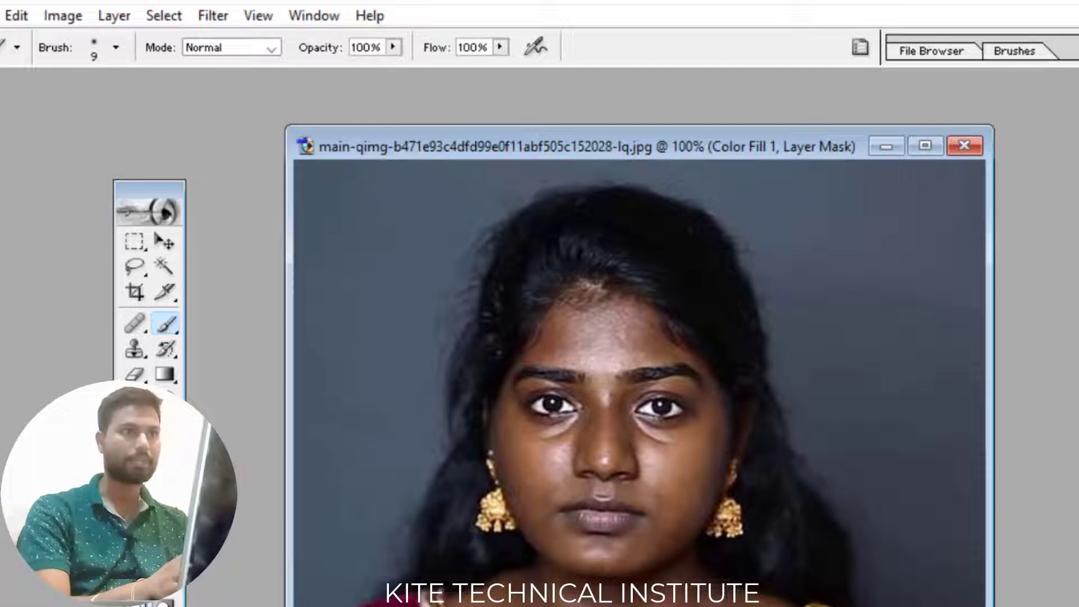
left_click(925, 148)
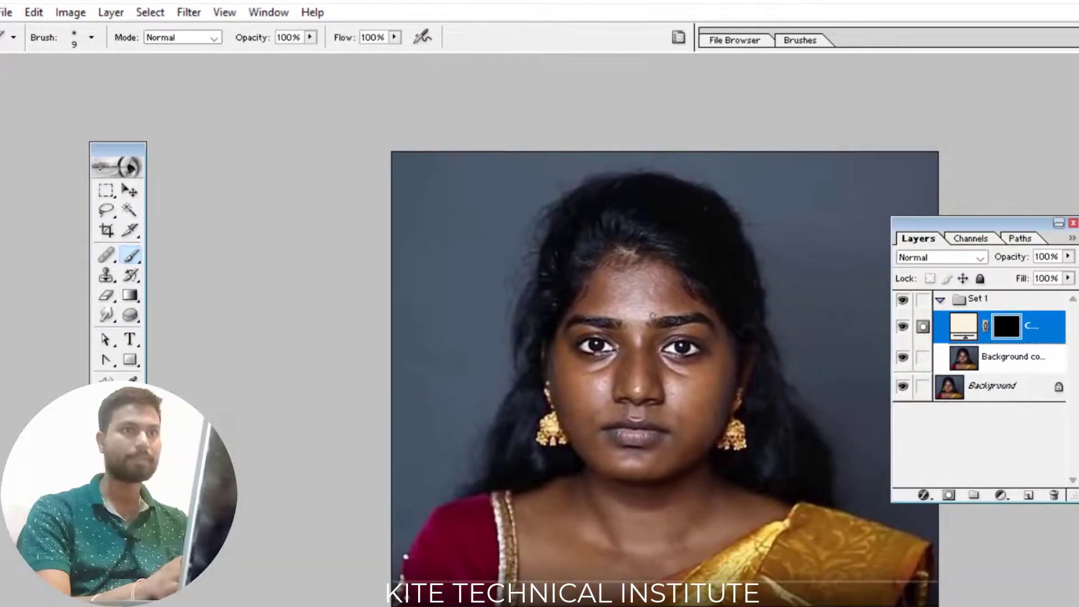
Zoom in and size the brush to 20 px, undoing a 39 px test dab.
left_click_drag(958, 227, 985, 224)
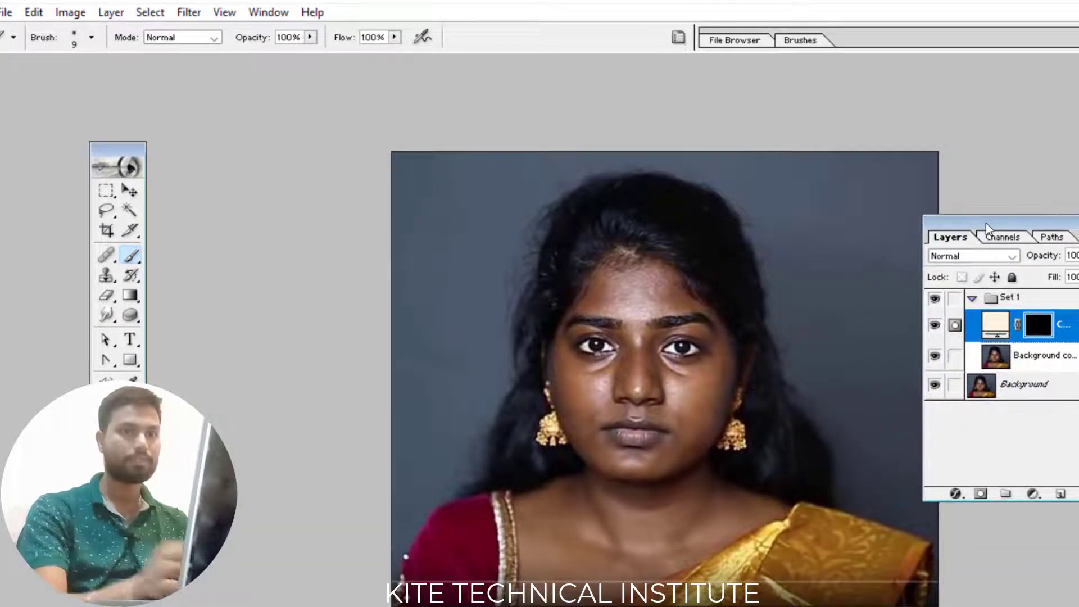
key("ctrl+plus")
key("ctrl+plus")
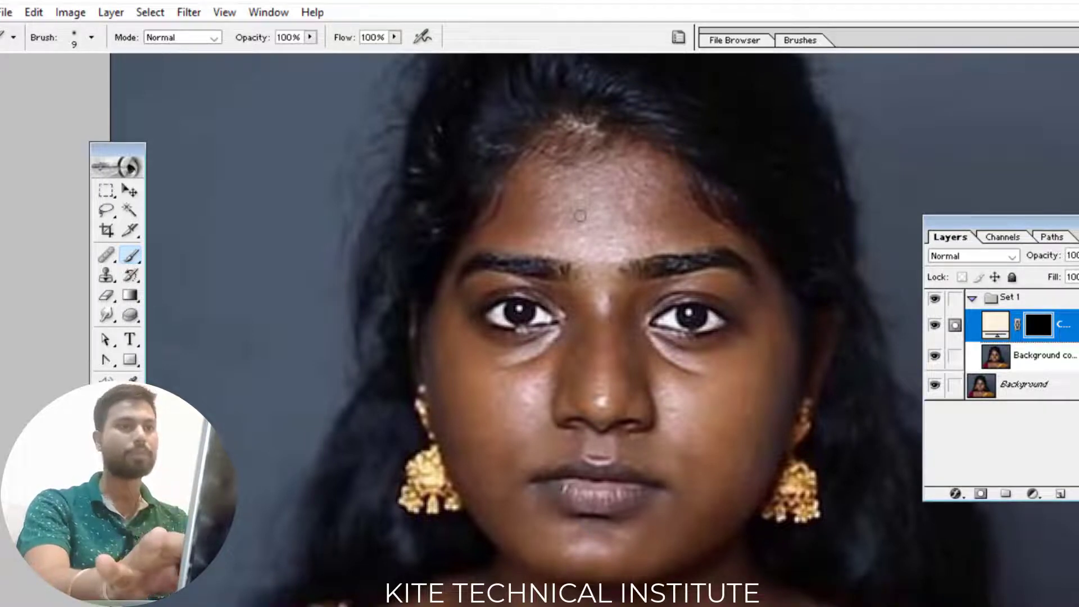
key("bracketright")
key("bracketright")
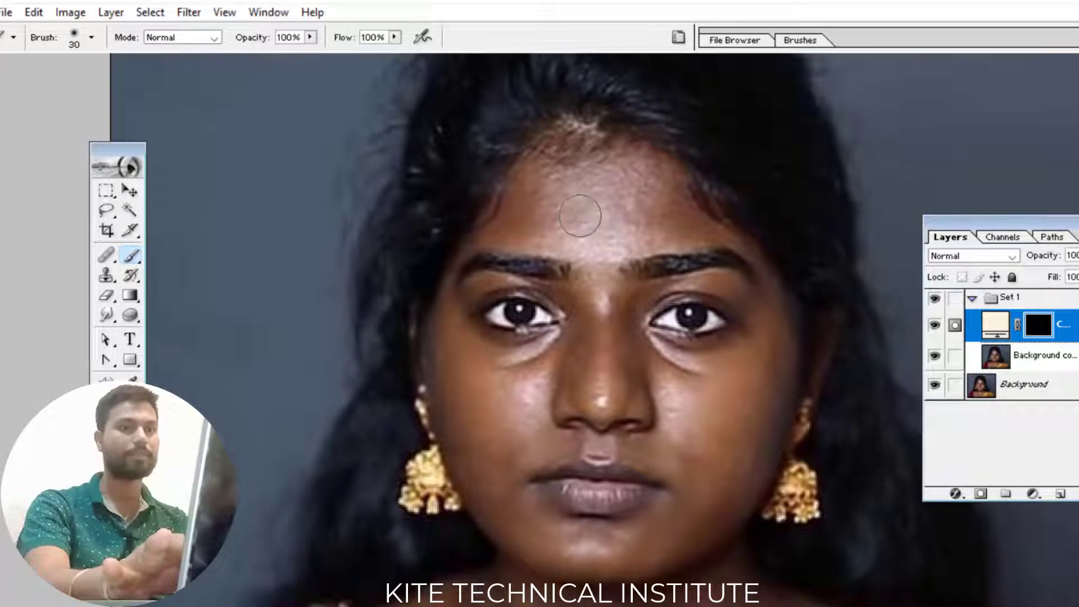
right_click(580, 216)
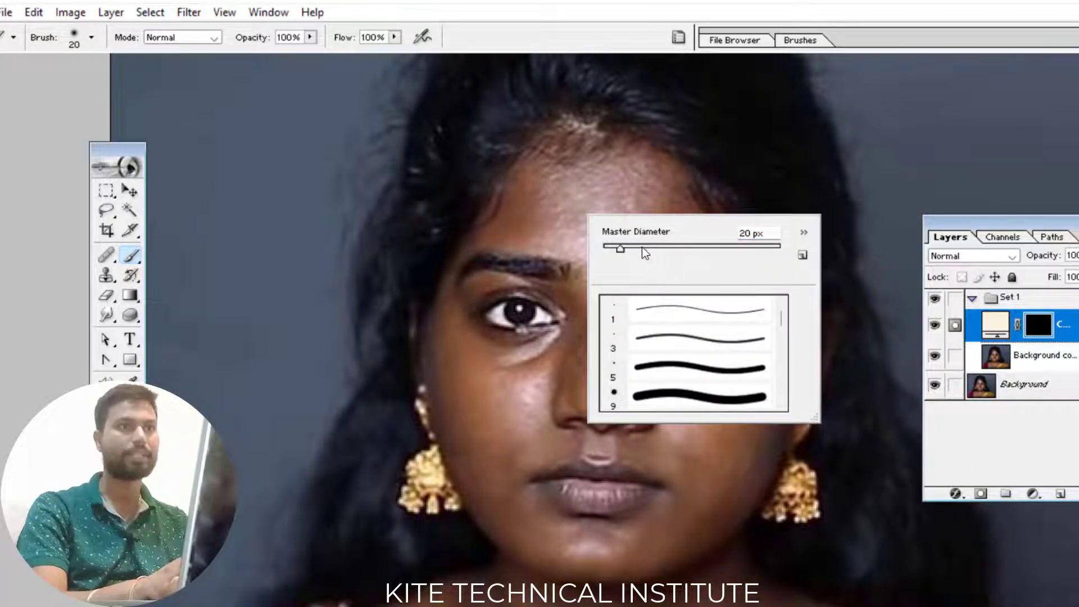
left_click_drag(622, 247, 635, 249)
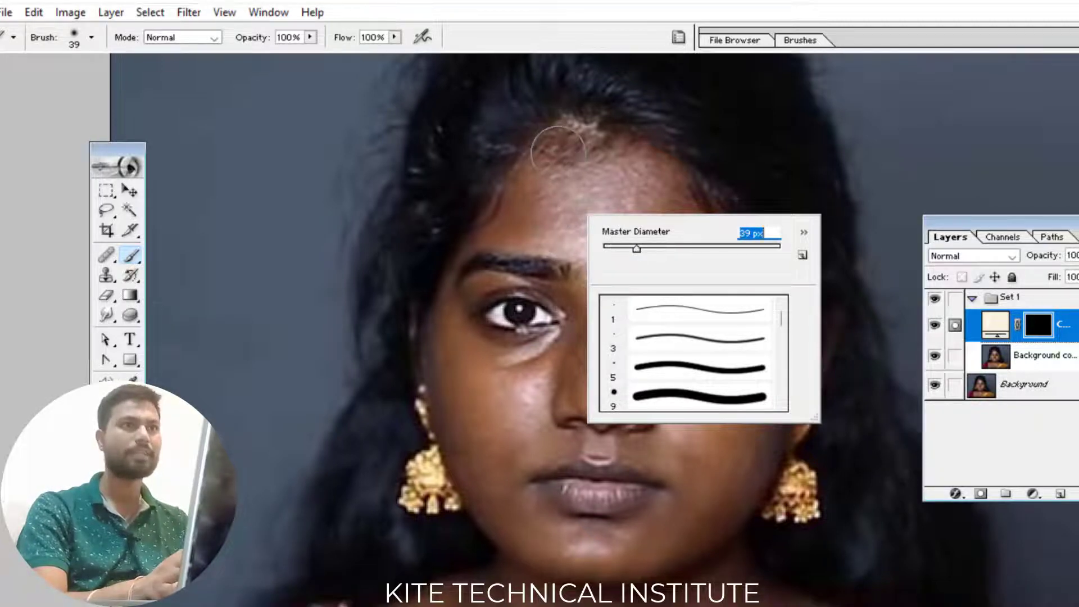
left_click(559, 151)
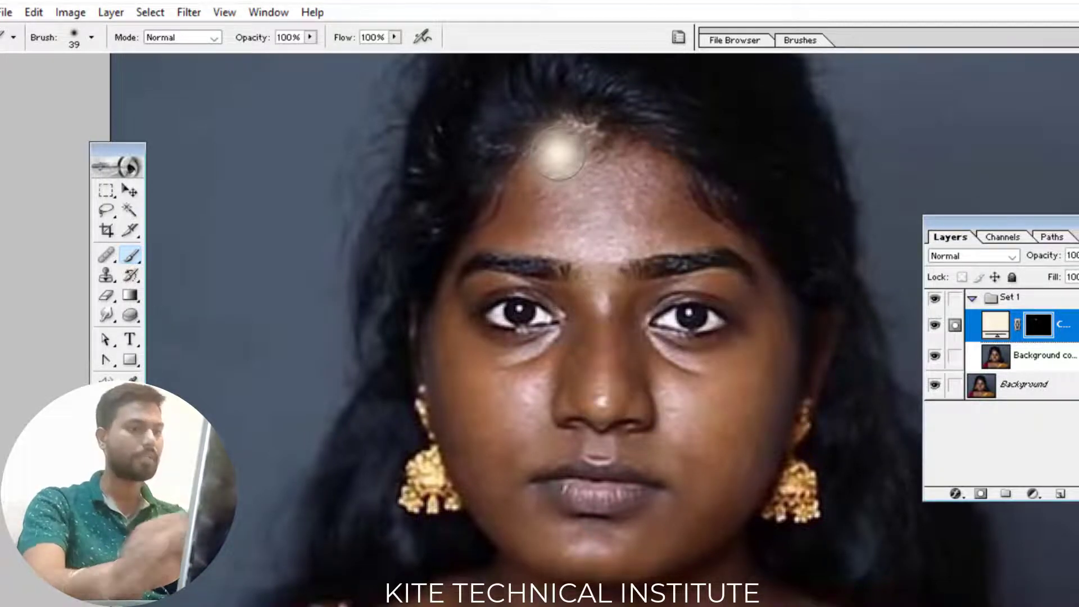
key("ctrl+z")
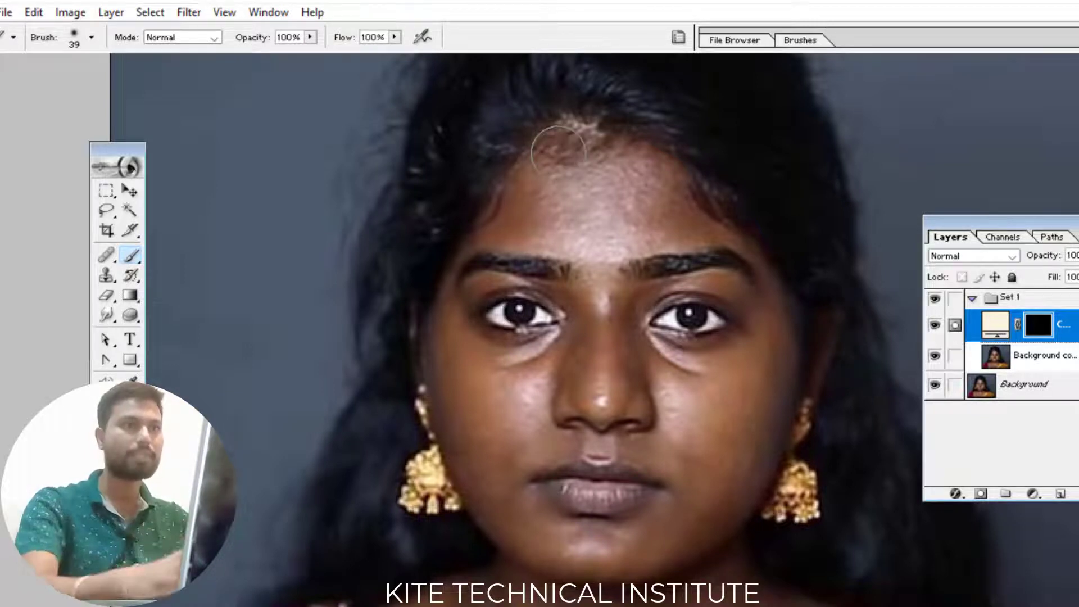
key("bracketleft")
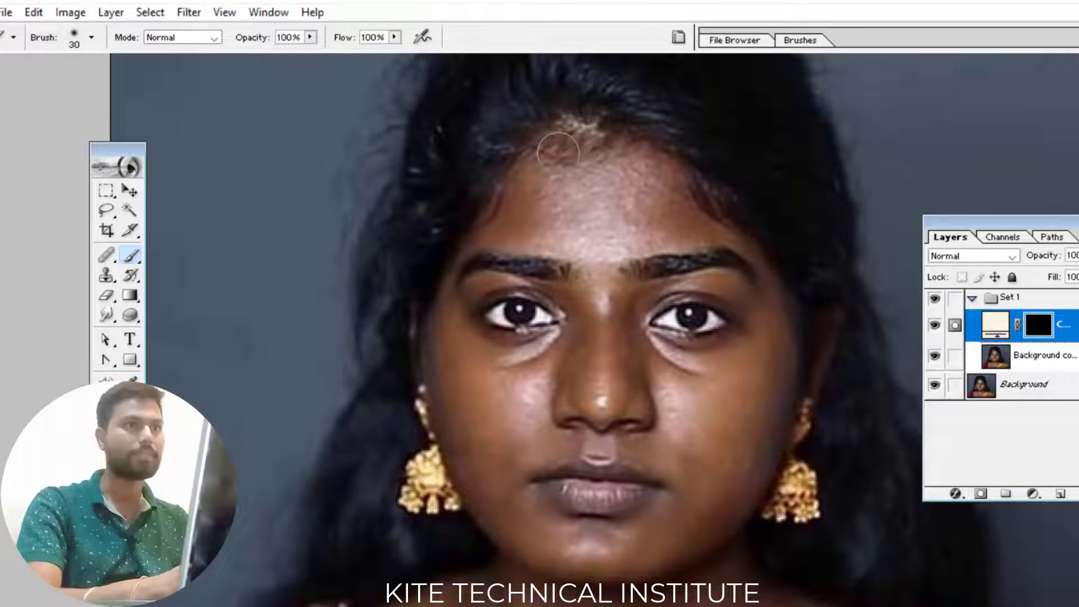
key("bracketleft")
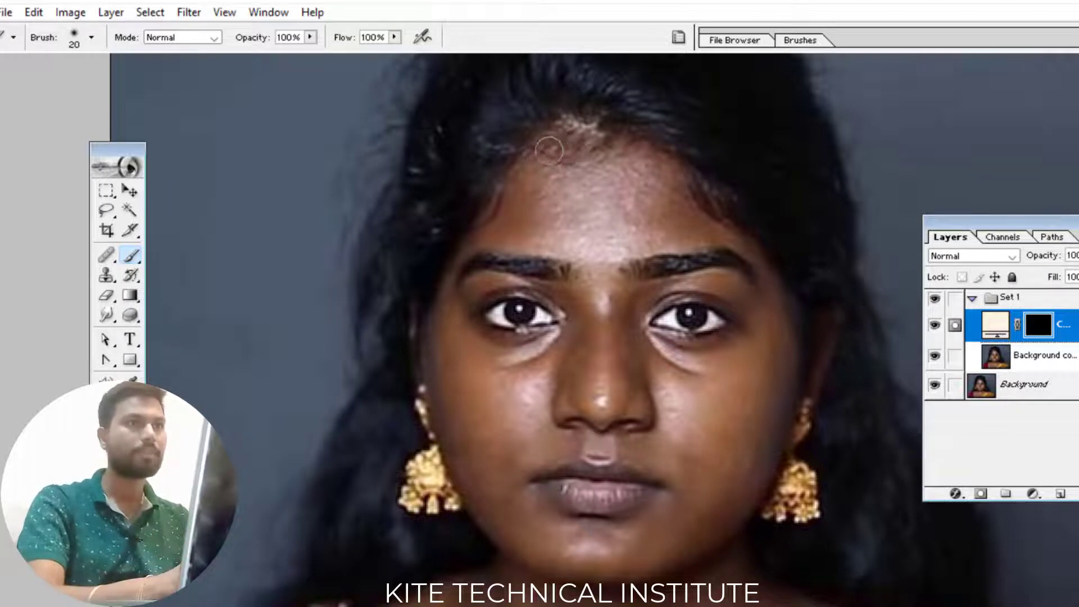
Paint the mask white along the forehead hairline, face outline, ear edge and neck side.
left_click(548, 148)
mouse_move(548, 148)
left_mouse_down()
mouse_move(626, 153)
mouse_move(763, 264)
mouse_move(786, 326)
mouse_move(785, 374)
mouse_move(741, 506)
mouse_move(740, 546)
mouse_move(821, 606)
left_mouse_up()
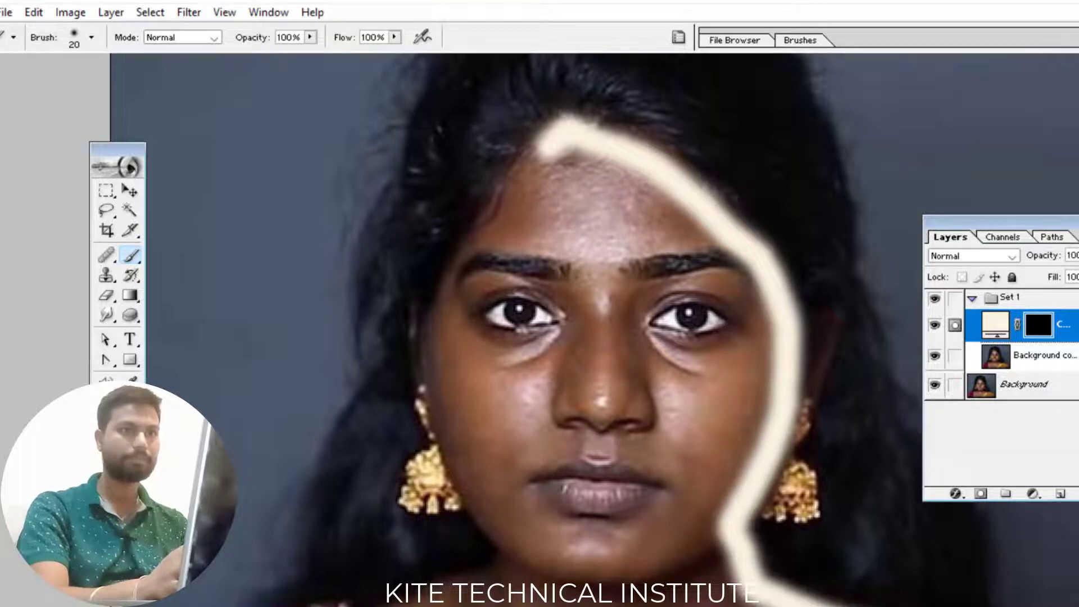
key("bracketleft")
mouse_move(523, 604)
left_mouse_down()
mouse_move(429, 369)
mouse_move(439, 308)
mouse_move(475, 225)
mouse_move(560, 135)
left_mouse_up()
mouse_move(416, 309)
left_mouse_down()
mouse_move(418, 391)
mouse_move(423, 380)
left_mouse_up()
left_click_drag(814, 323, 790, 397)
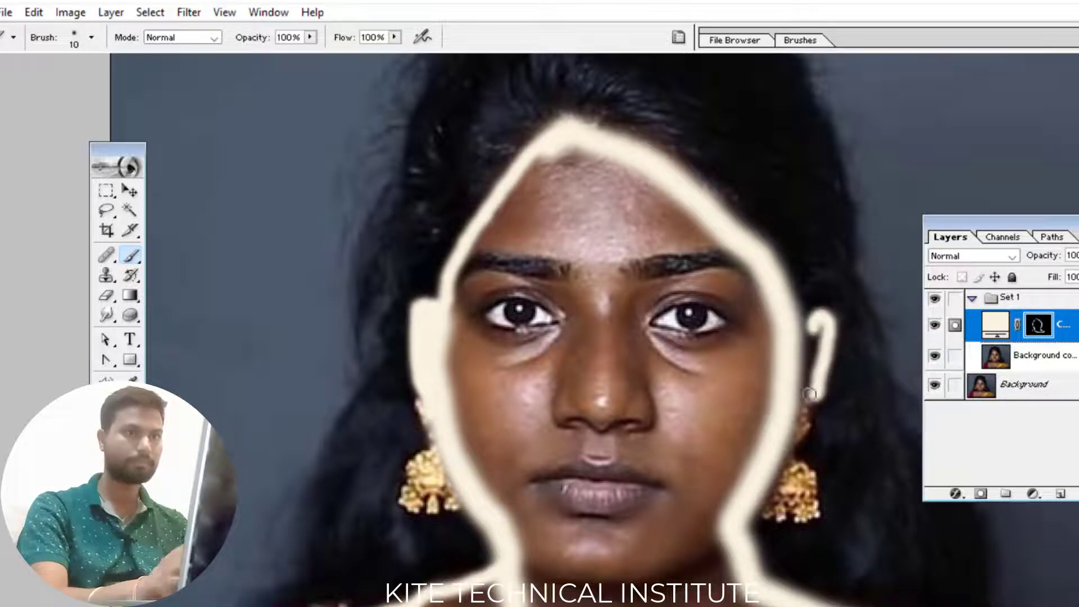
scroll(790, 397, "down", 3)
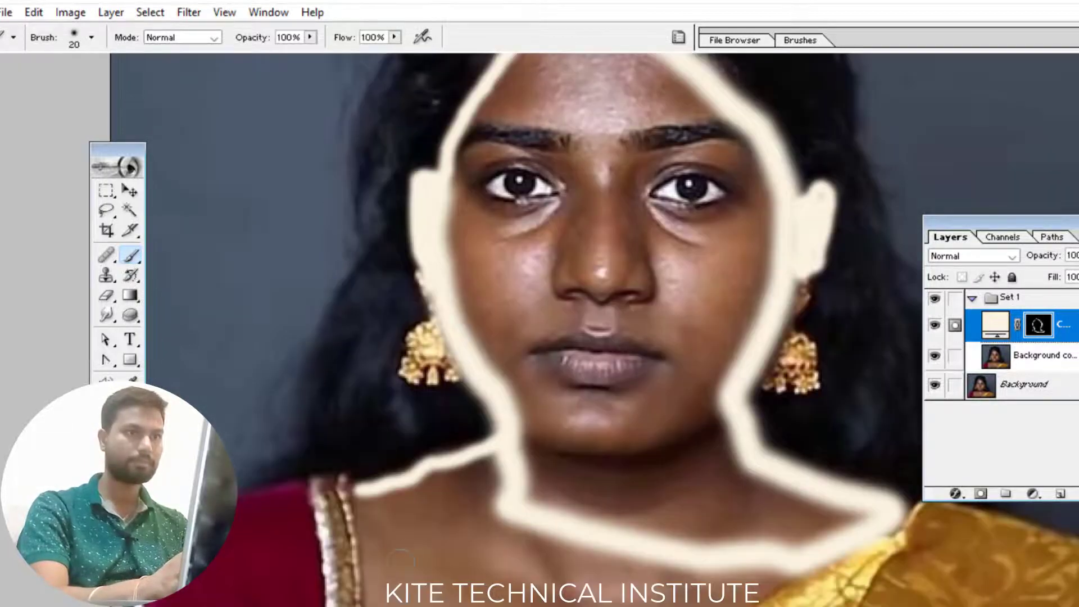
left_click_drag(359, 483, 373, 604)
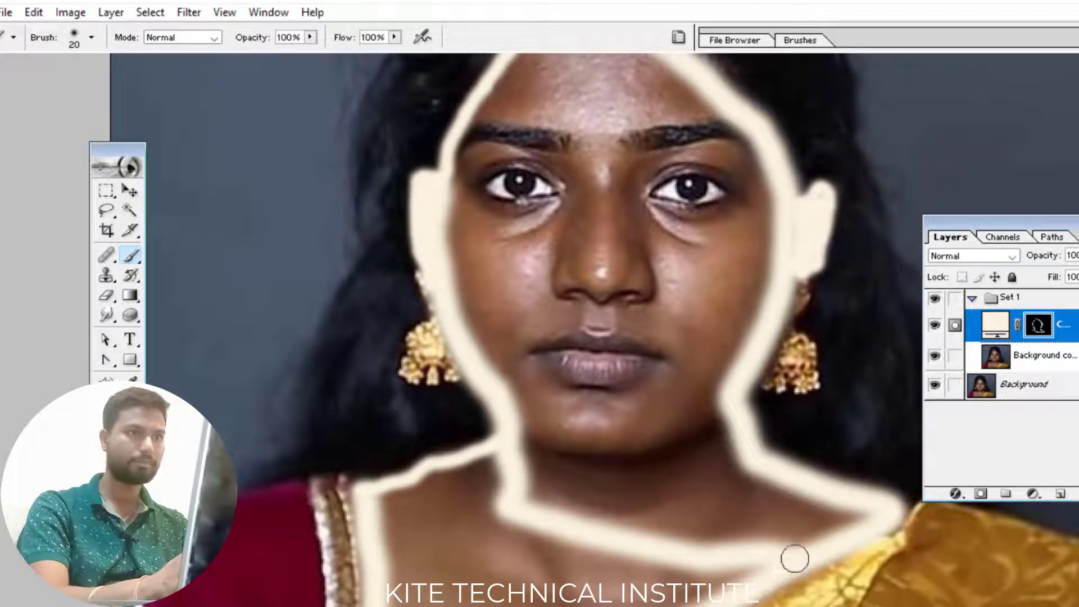
Reveal cream over the forehead, nose bridge, around the eye, nose and neck patches.
mouse_move(590, 127)
left_mouse_down()
mouse_move(498, 84)
mouse_move(625, 118)
mouse_move(655, 91)
mouse_move(657, 164)
mouse_move(739, 211)
mouse_move(641, 176)
mouse_move(720, 169)
mouse_move(687, 226)
left_mouse_up()
key("bracketleft")
mouse_move(465, 186)
left_mouse_down()
mouse_move(494, 152)
mouse_move(558, 221)
mouse_move(456, 165)
left_mouse_up()
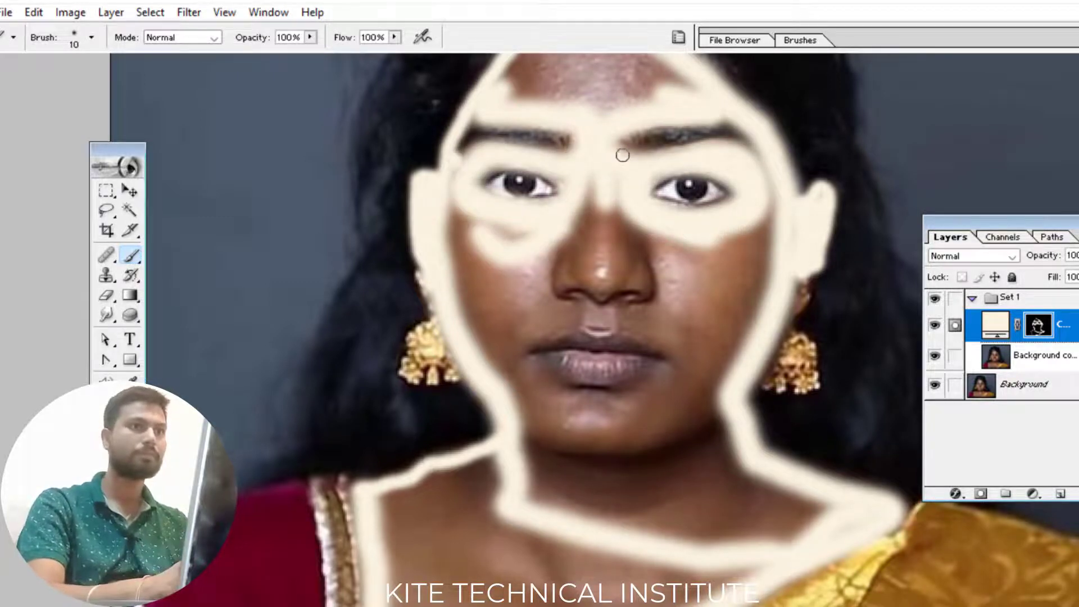
key("bracketright")
key("bracketright")
key("bracketright")
mouse_move(650, 241)
left_mouse_down()
mouse_move(539, 251)
mouse_move(481, 272)
mouse_move(713, 323)
mouse_move(484, 289)
mouse_move(675, 573)
mouse_move(739, 489)
mouse_move(506, 601)
mouse_move(480, 602)
mouse_move(438, 506)
left_mouse_up()
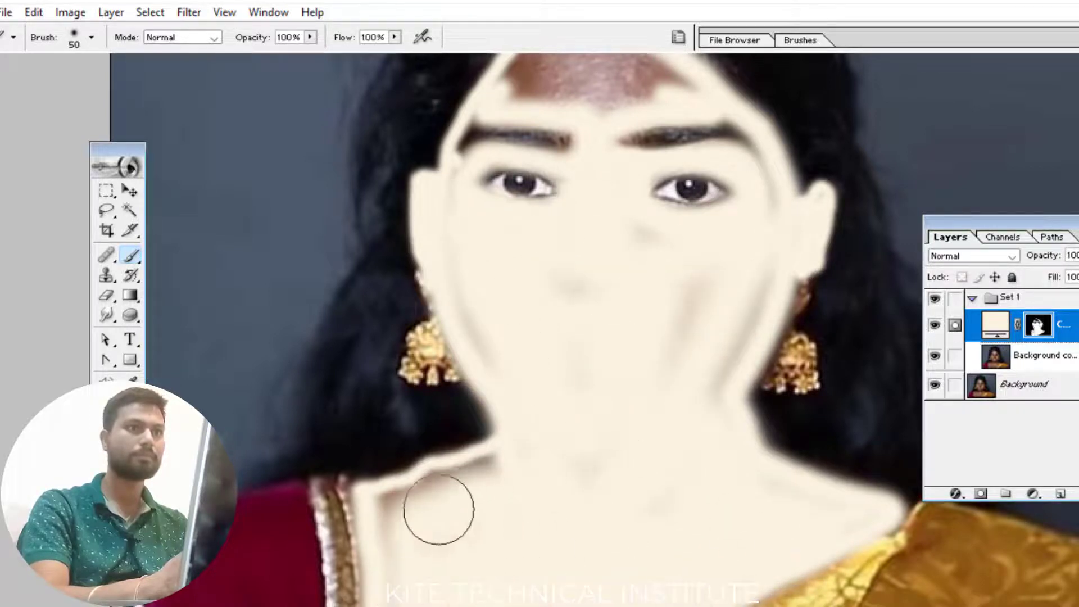
key("bracketleft")
key("bracketleft")
key("bracketleft")
left_click_drag(392, 578, 477, 459)
Cover the remaining brown forehead patch with cream and zoom out to view the portrait.
mouse_move(686, 308)
left_mouse_down()
mouse_move(718, 390)
mouse_move(520, 397)
mouse_move(706, 262)
left_mouse_up()
scroll(705, 262, "up", 4)
mouse_move(512, 292)
left_mouse_down()
mouse_move(534, 258)
mouse_move(554, 253)
mouse_move(546, 287)
mouse_move(604, 302)
left_mouse_up()
key("bracketleft")
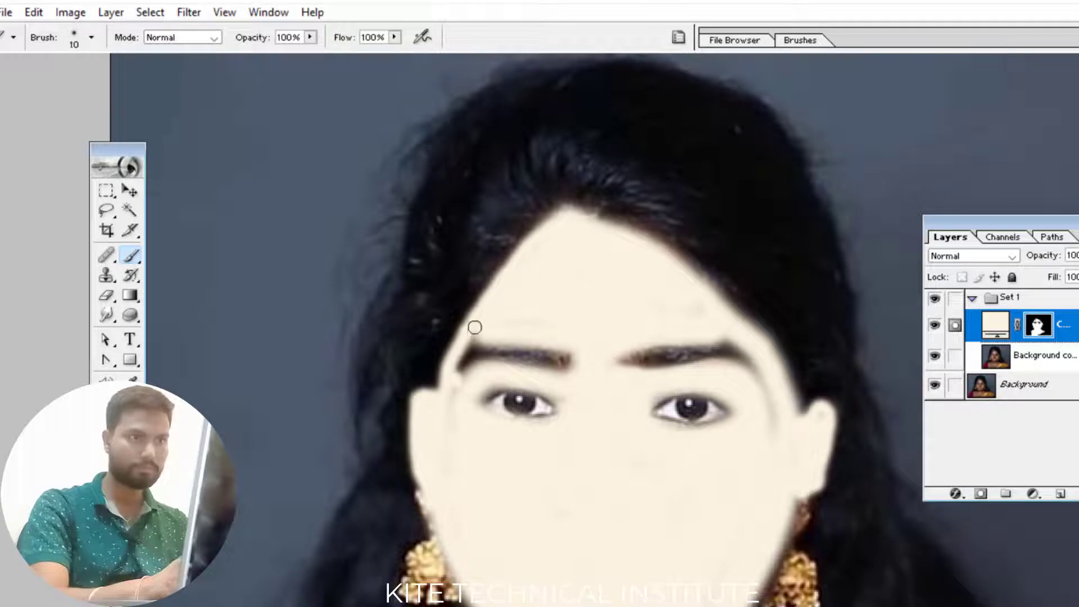
scroll(664, 318, "down", 3)
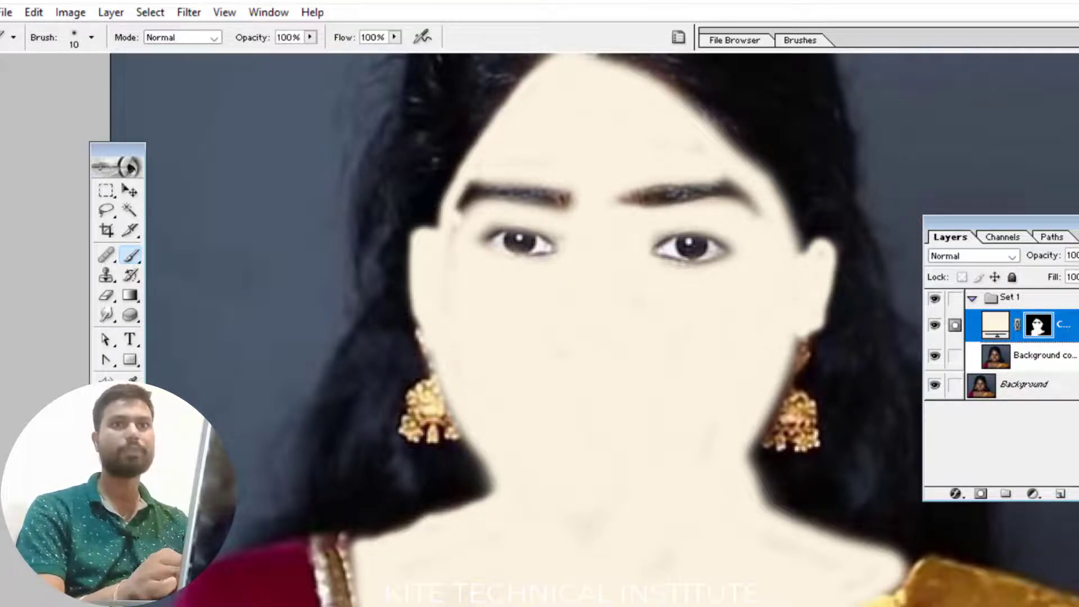
scroll(562, 337, "up", 2)
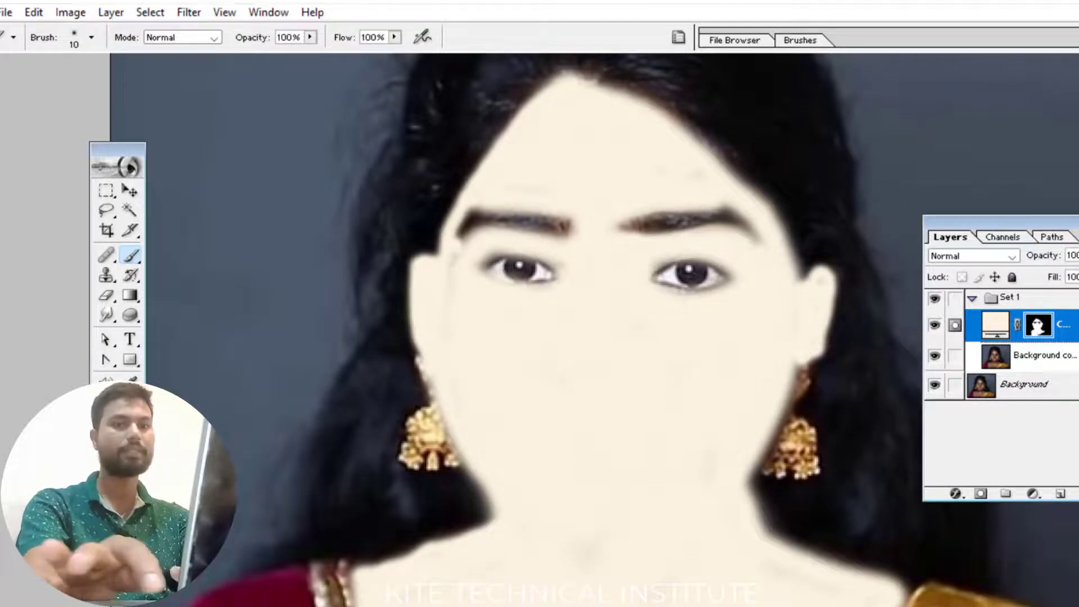
key("ctrl+minus")
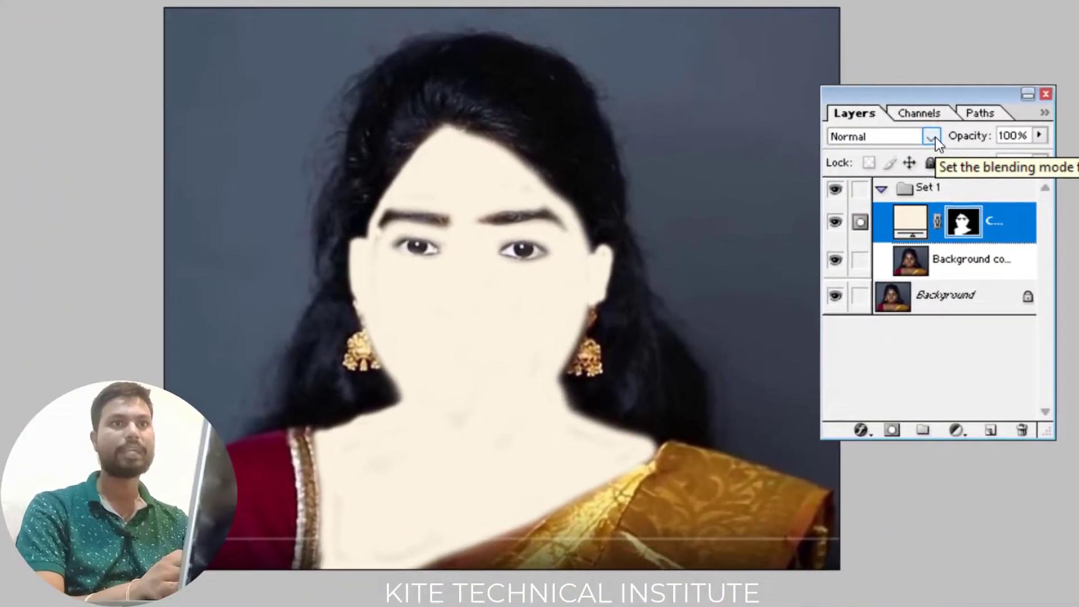
Switch the cream Color Fill layer's blend mode to Soft Light.
left_click(932, 137)
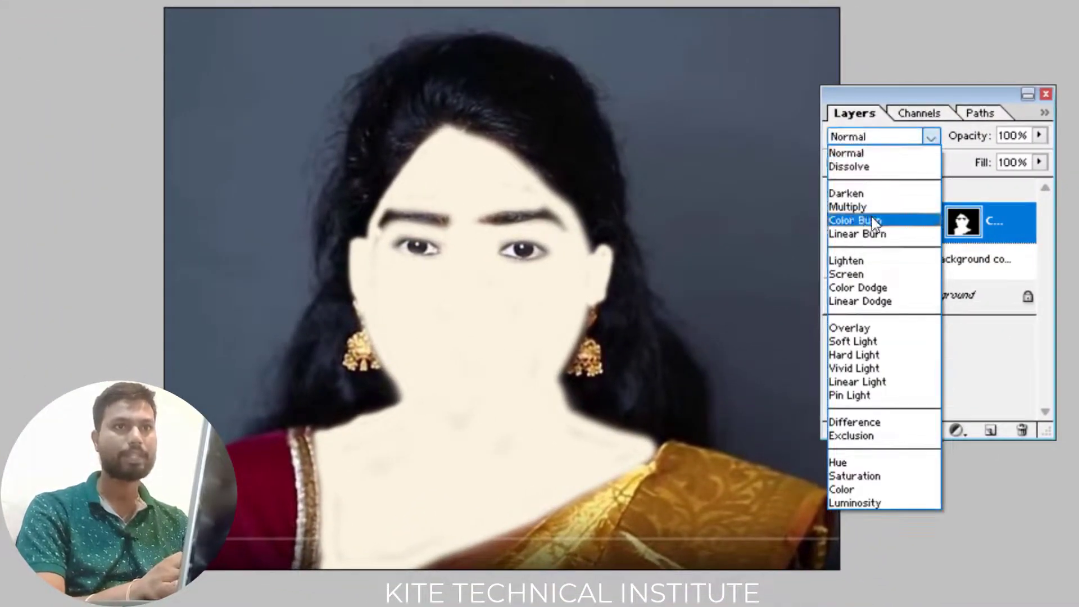
left_click(871, 342)
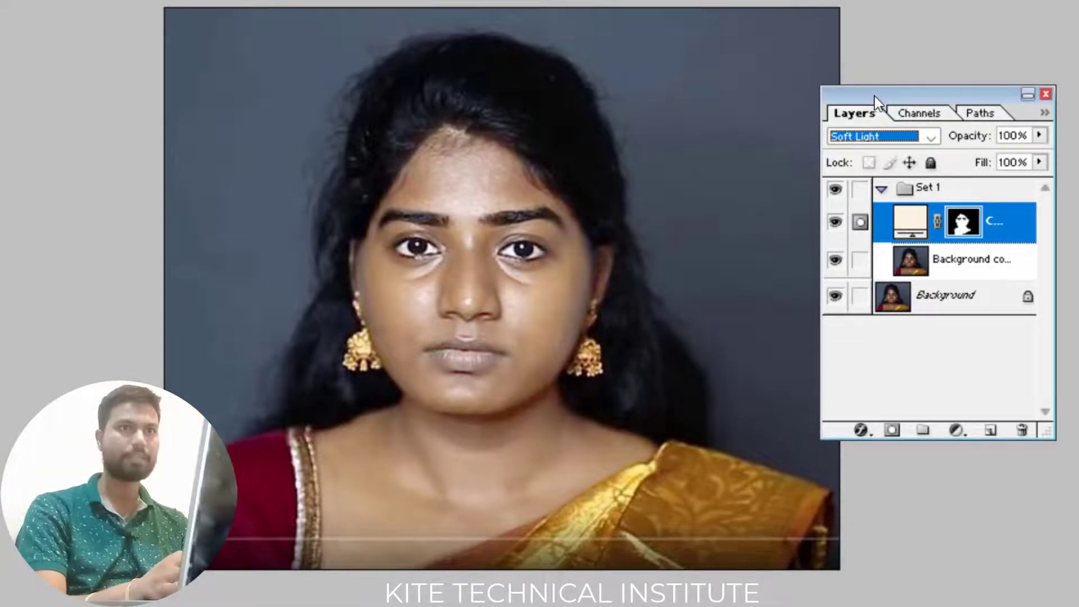
left_click_drag(874, 96, 907, 93)
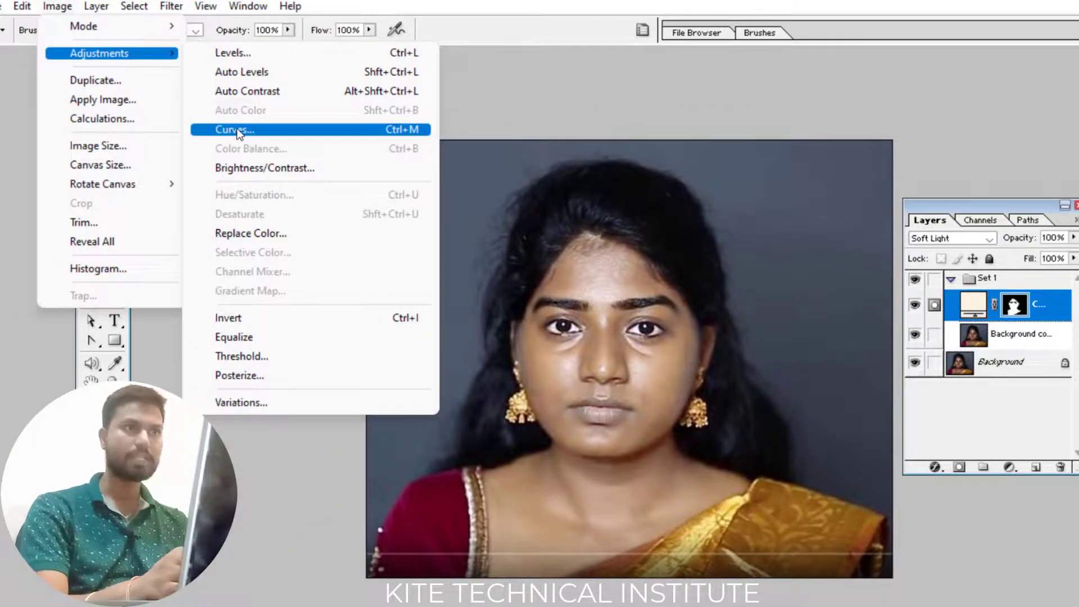
Apply an RGB Curves adjustment to Background copy with a raised midtone point.
left_click(237, 130)
left_click_drag(729, 200, 787, 240)
left_click_drag(858, 358, 847, 352)
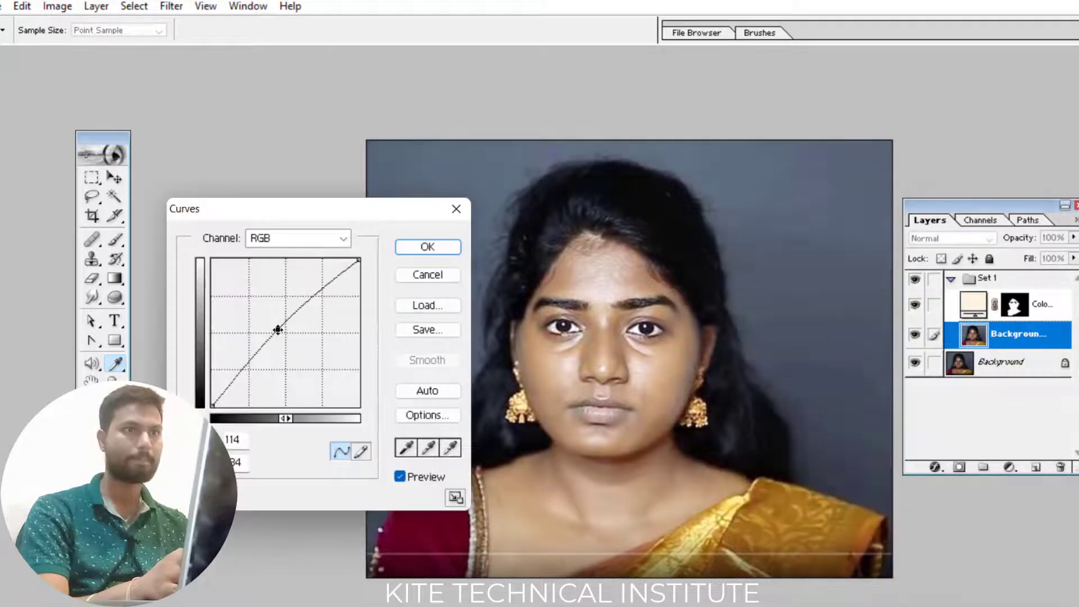
left_click_drag(278, 330, 269, 326)
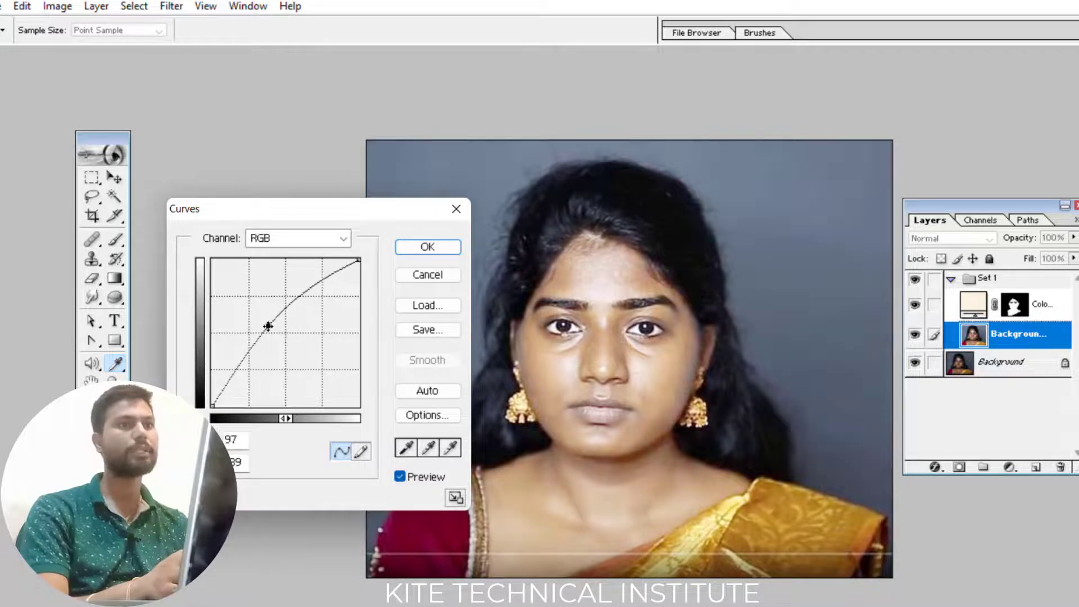
left_click(427, 247)
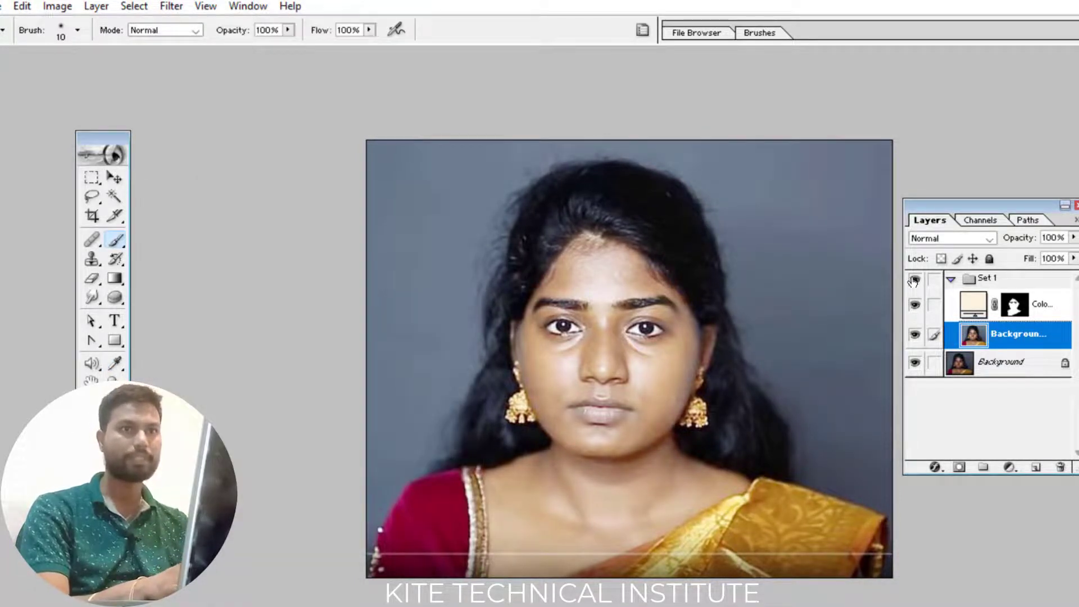
left_click(914, 280)
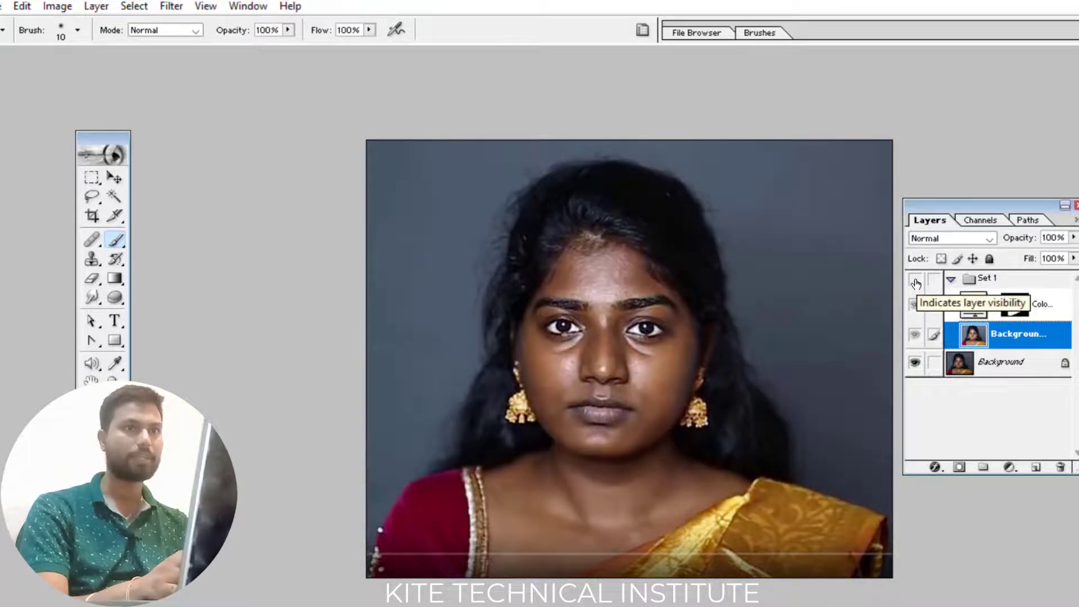
left_click(914, 281)
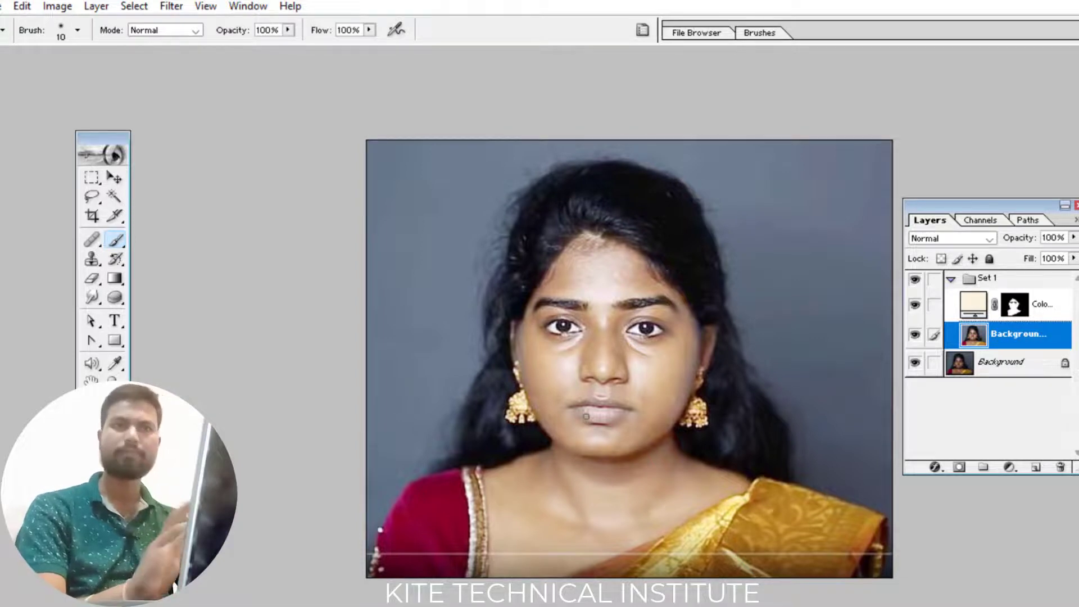
left_click(999, 279)
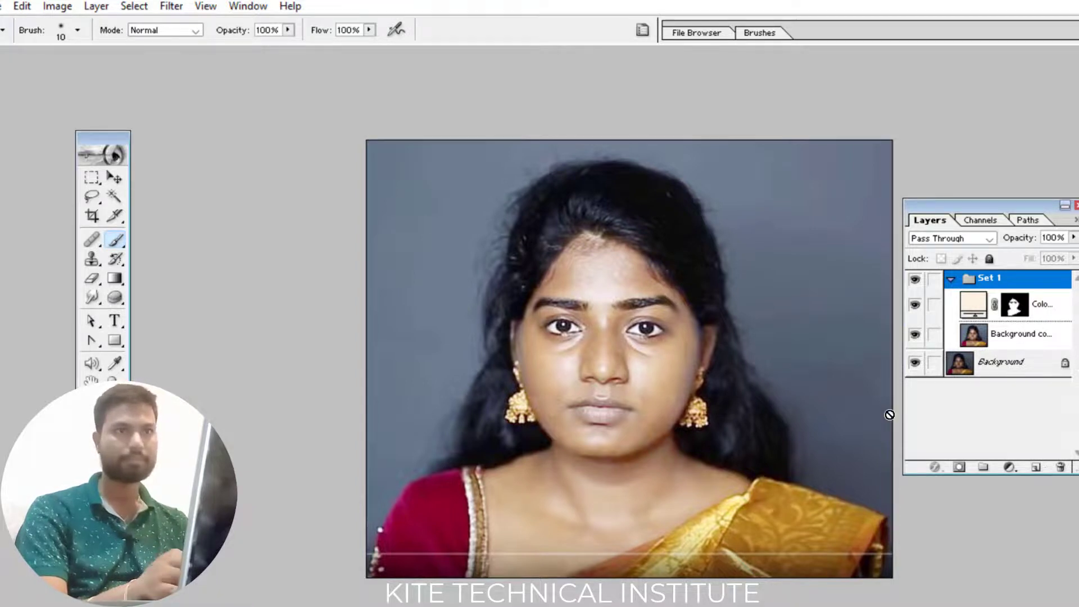
left_click(618, 225)
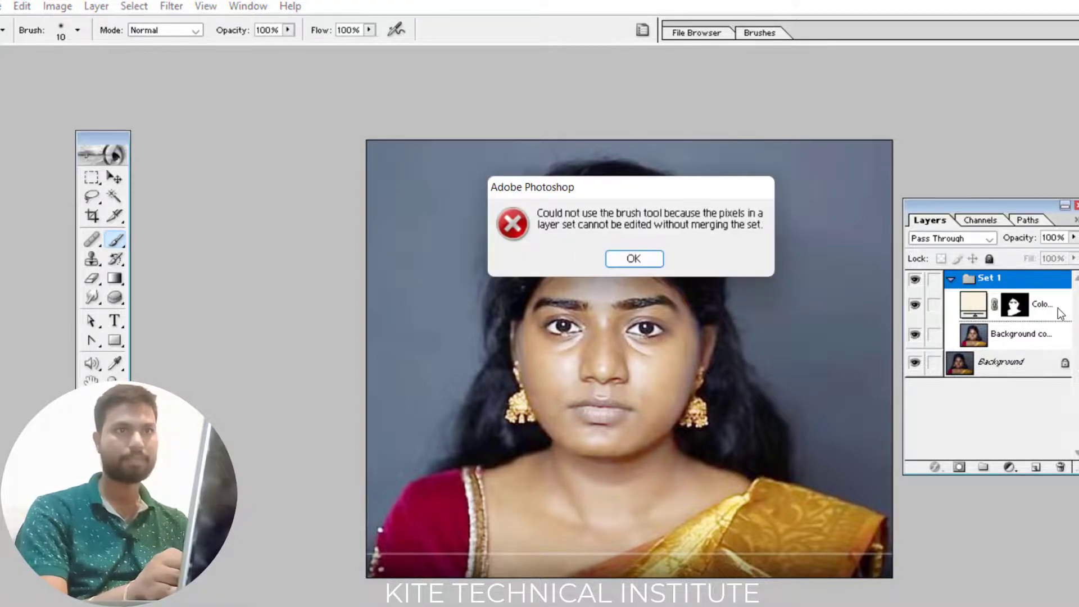
left_click(634, 258)
left_click(1054, 307)
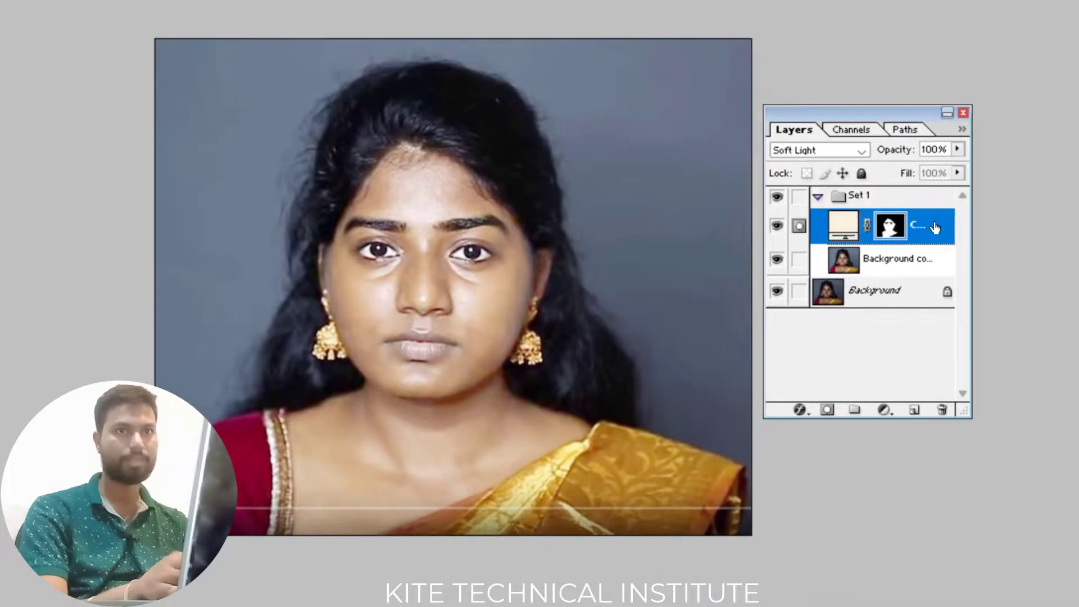
Add a pure red FF0000 Solid Color fill layer and invert its mask to black.
left_click(893, 414)
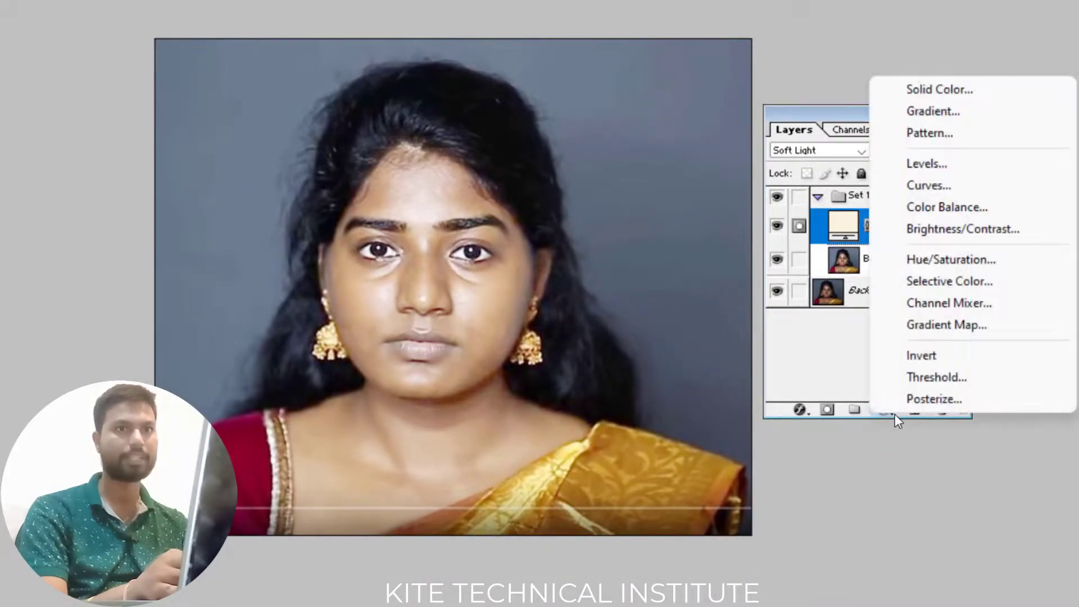
left_click(936, 92)
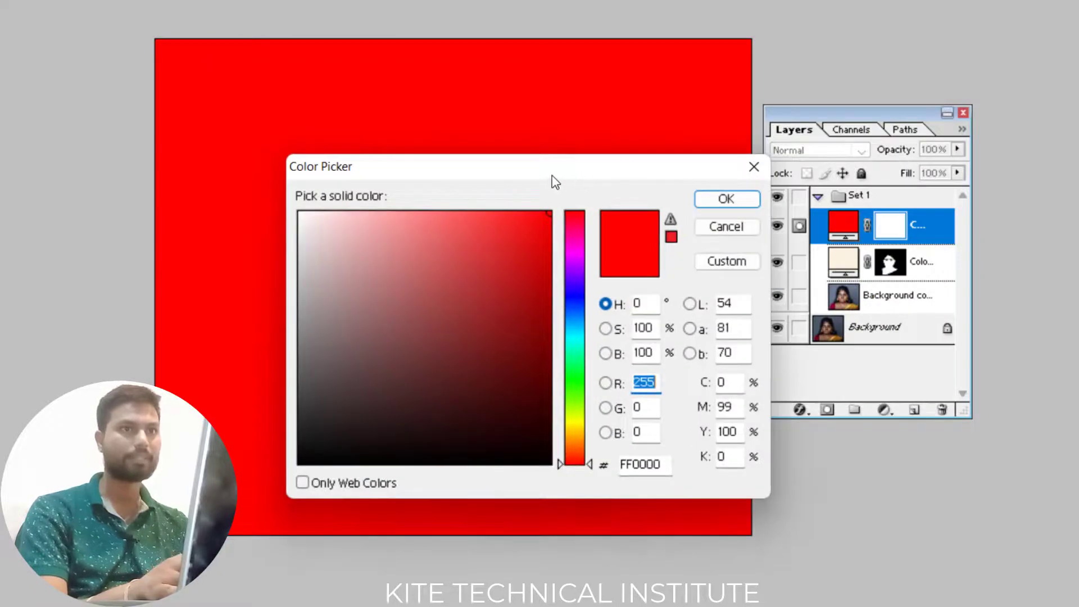
left_click_drag(550, 175, 823, 235)
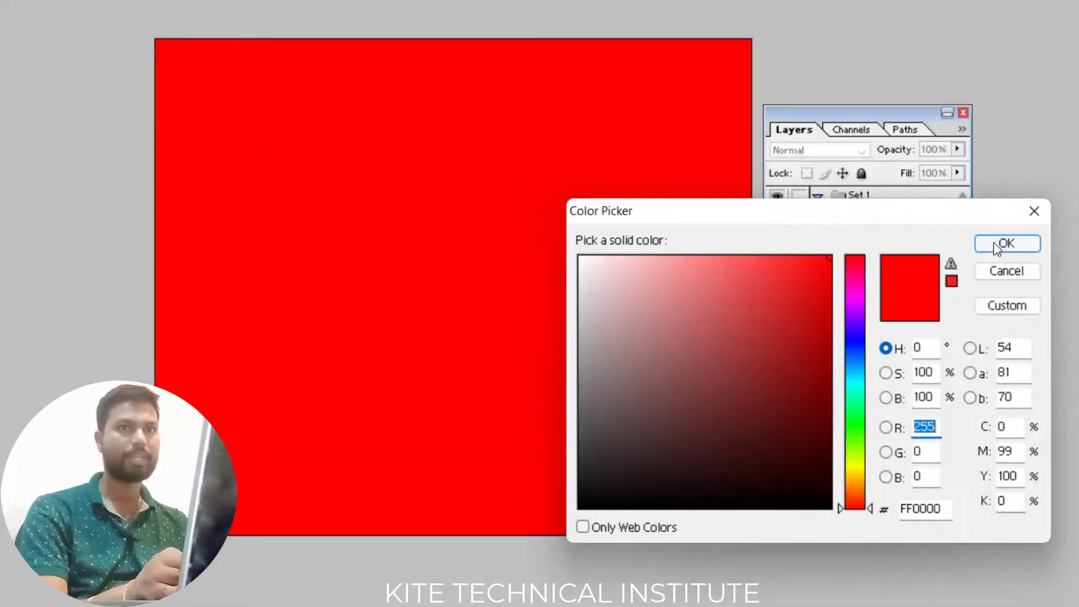
left_click_drag(792, 281, 872, 235)
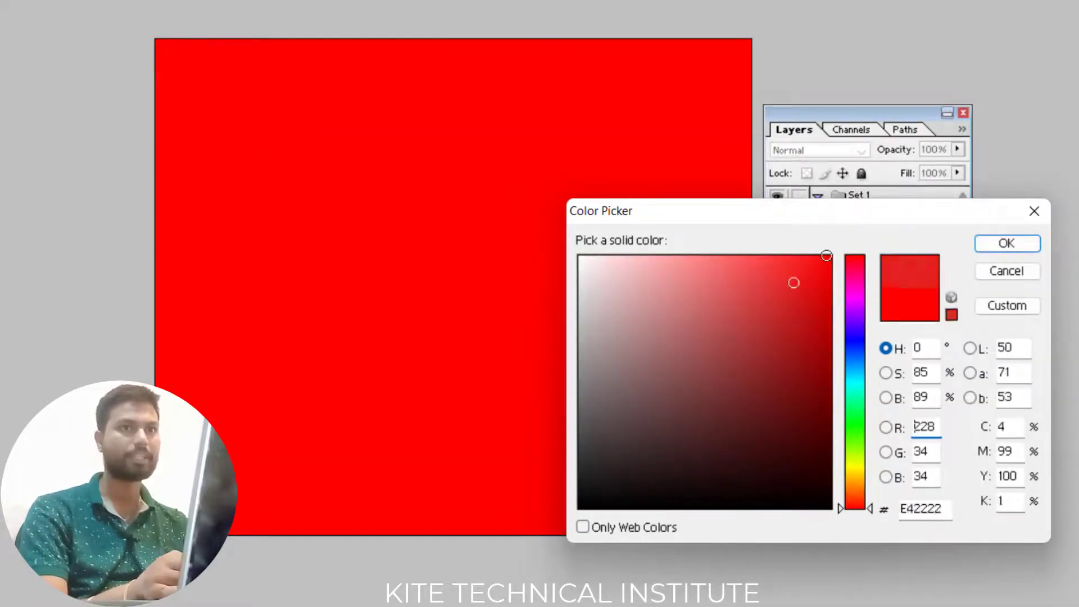
left_click(1017, 242)
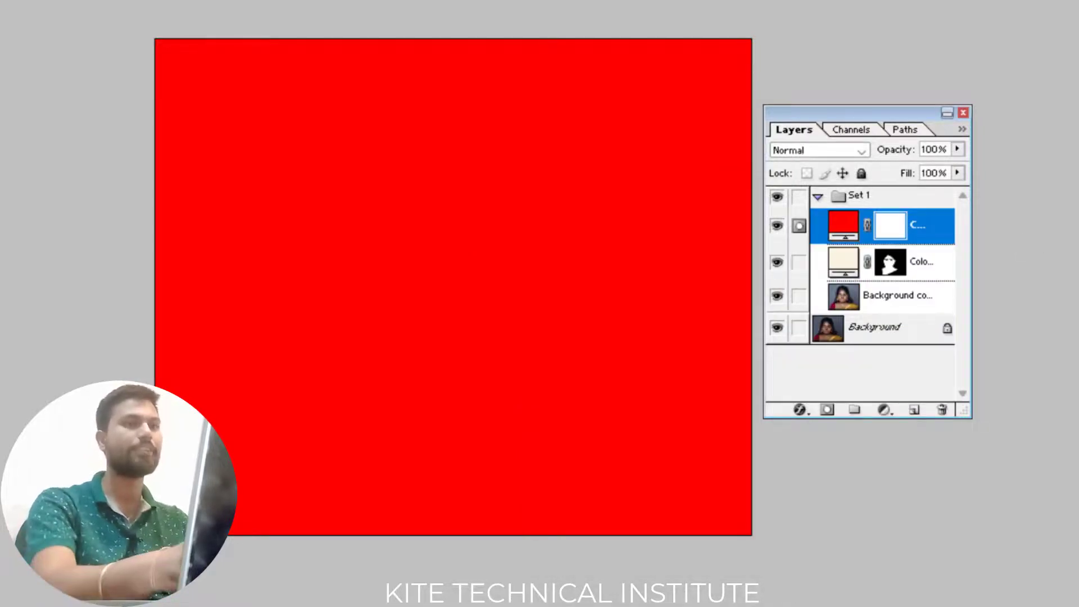
key("ctrl+i")
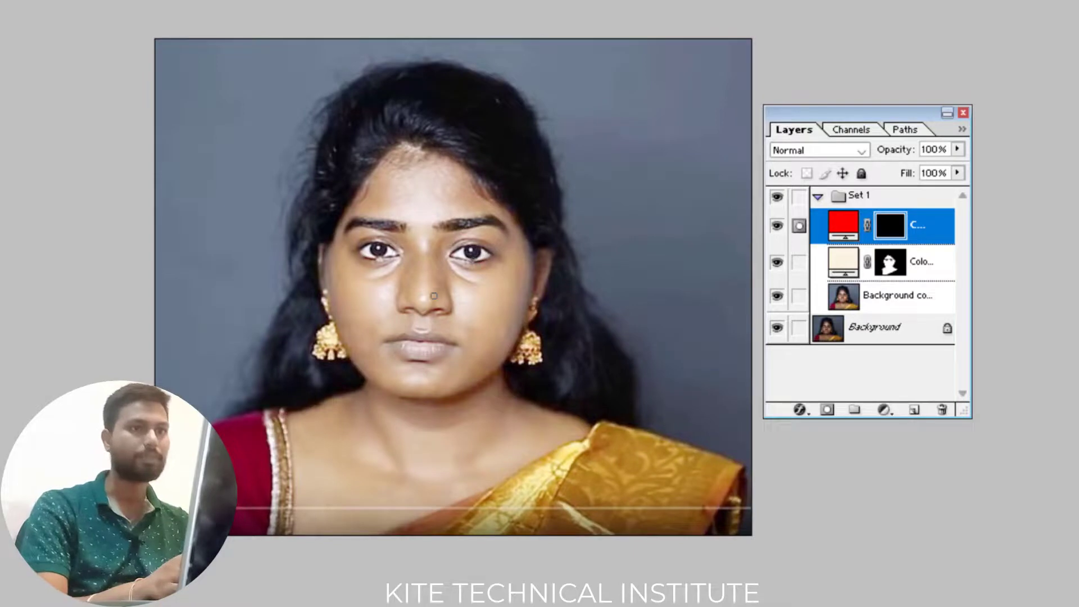
Paint white on the red fill layer's mask over the lips so solid red covers the mouth.
key("ctrl+plus")
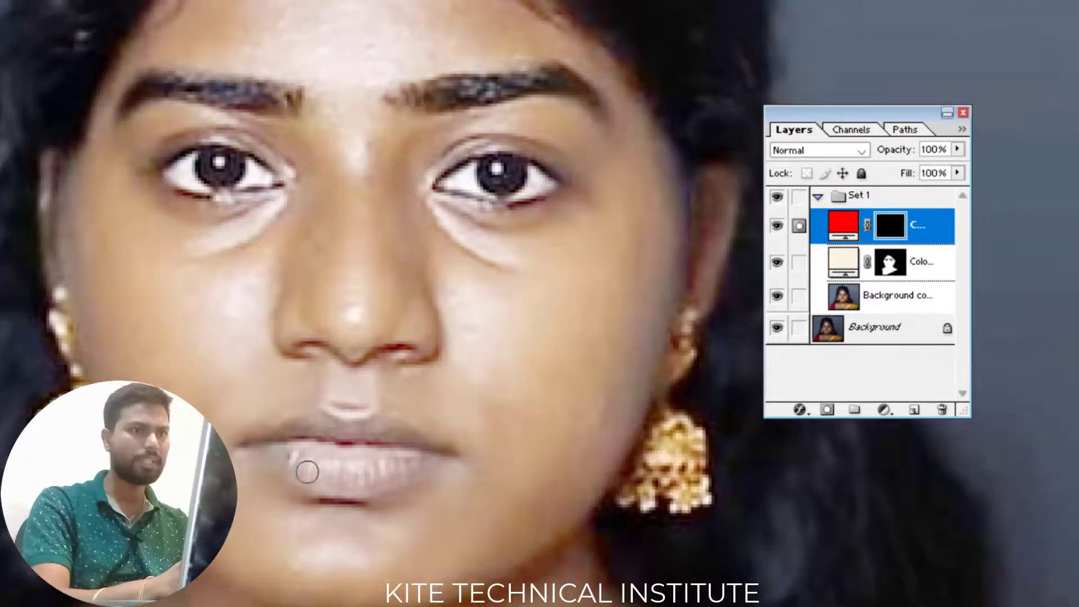
mouse_move(252, 452)
left_mouse_down()
mouse_move(351, 490)
mouse_move(449, 458)
mouse_move(381, 421)
mouse_move(298, 421)
mouse_move(254, 444)
mouse_move(350, 462)
mouse_move(400, 457)
mouse_move(307, 462)
mouse_move(329, 466)
mouse_move(405, 453)
mouse_move(393, 443)
mouse_move(291, 443)
mouse_move(401, 465)
mouse_move(262, 446)
left_mouse_up()
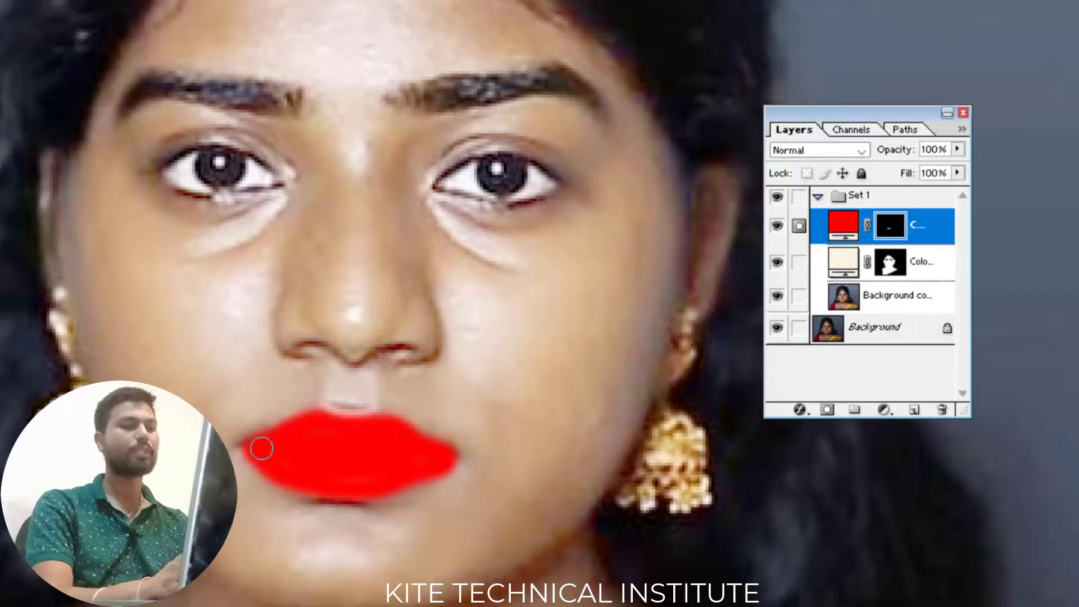
key("ctrl+minus")
key("ctrl+minus")
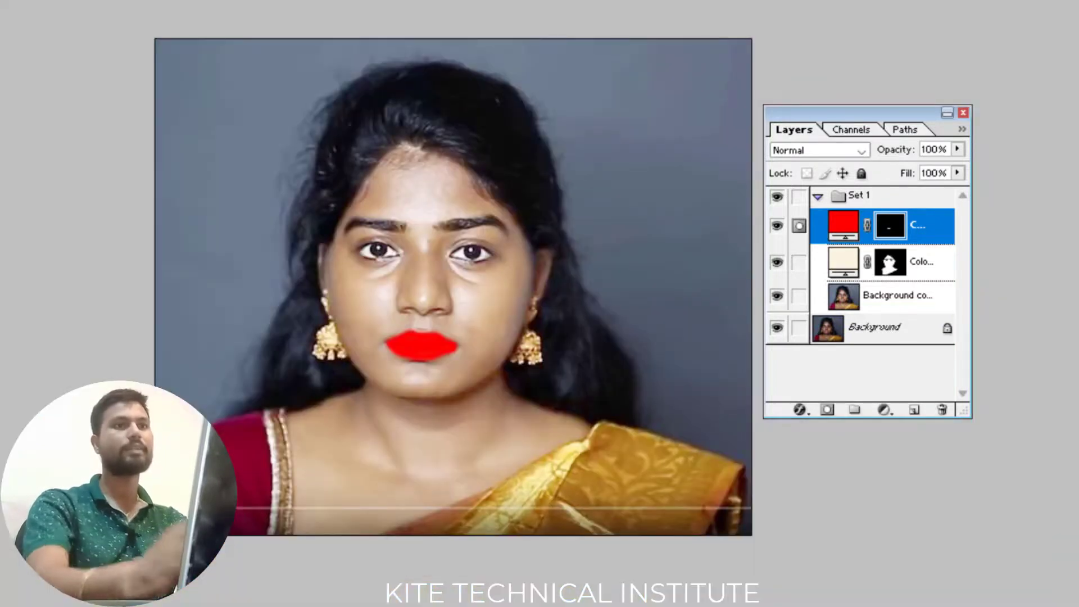
Set the red lip fill layer to Soft Light blend mode at about 66% opacity.
left_click(863, 150)
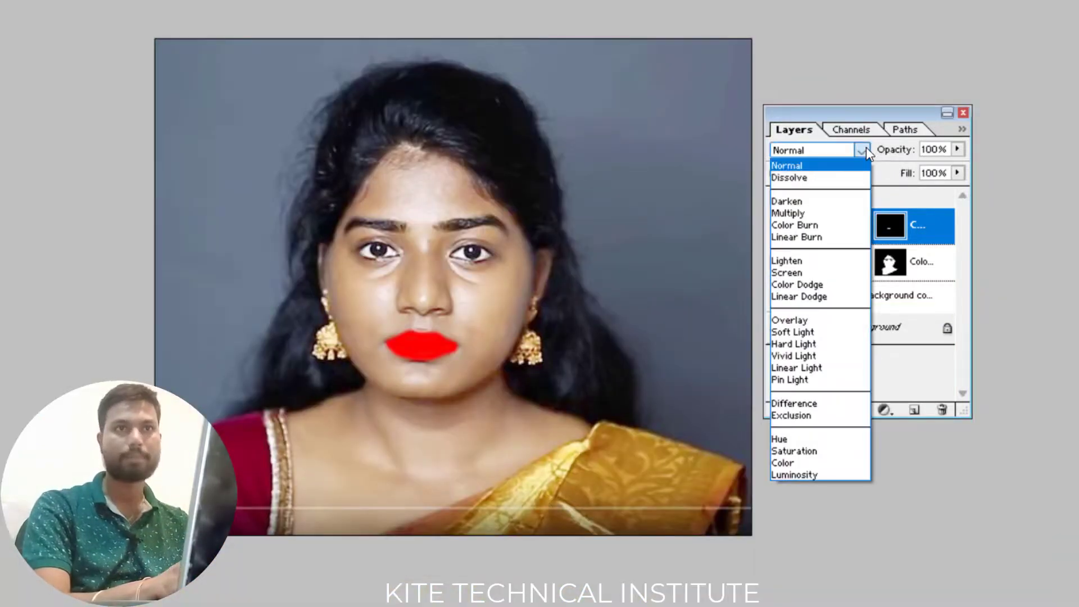
left_click(808, 332)
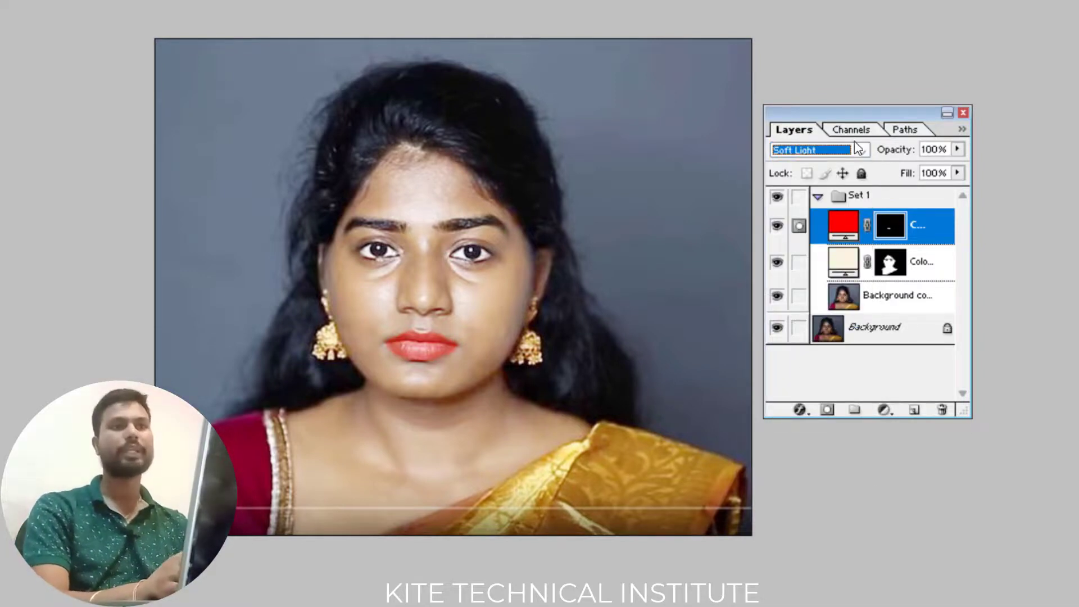
left_click(958, 149)
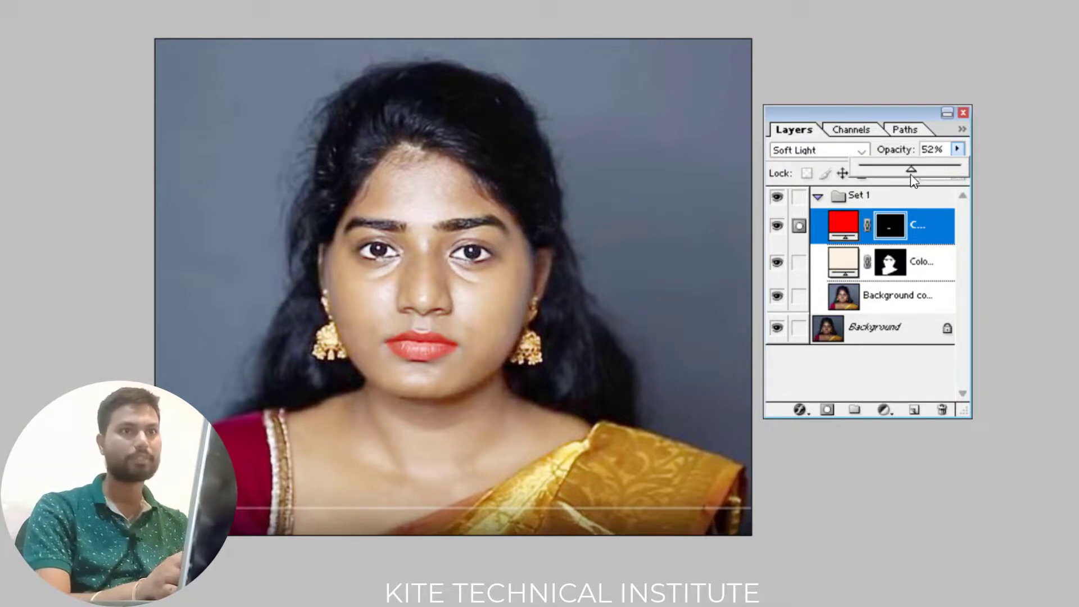
left_click_drag(911, 175, 927, 180)
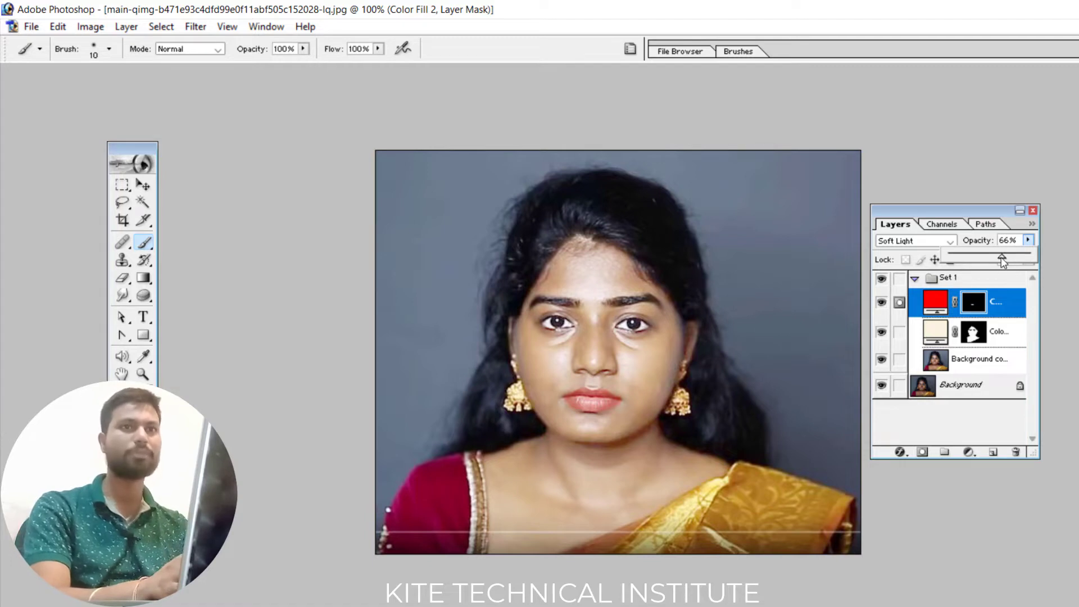
Raise the lip fill's opacity to 78%, then toggle Set 1's visibility to compare before and after.
left_click_drag(1003, 259, 1012, 259)
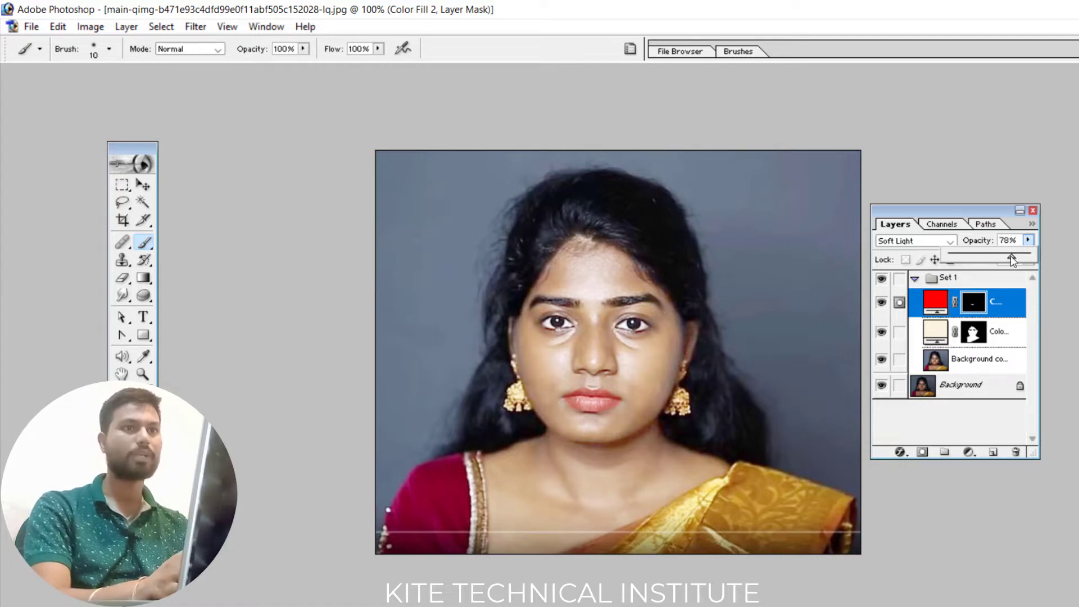
left_click(955, 215)
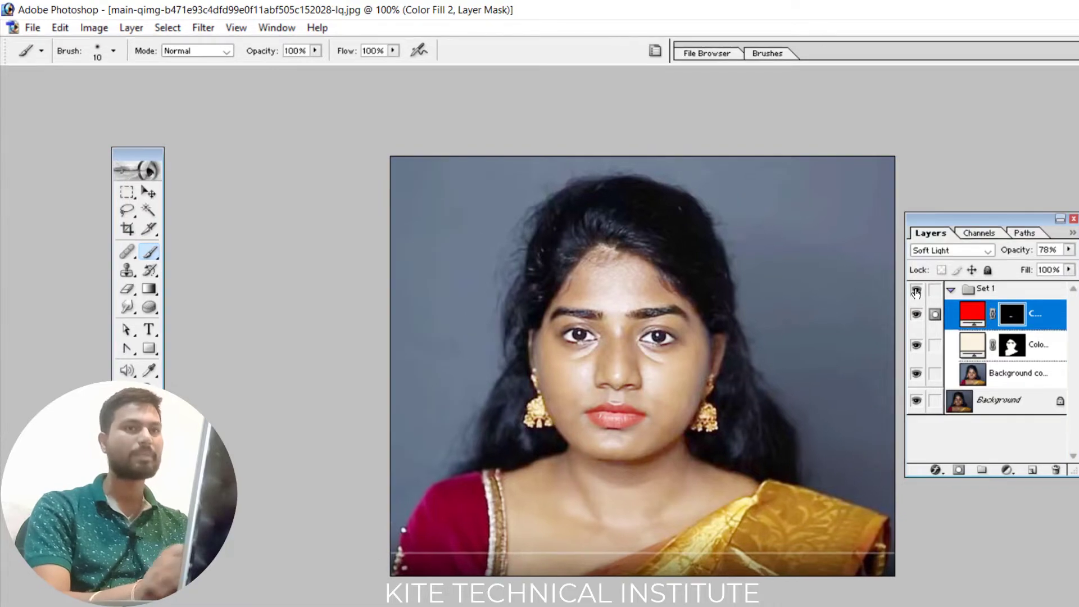
left_click(916, 291)
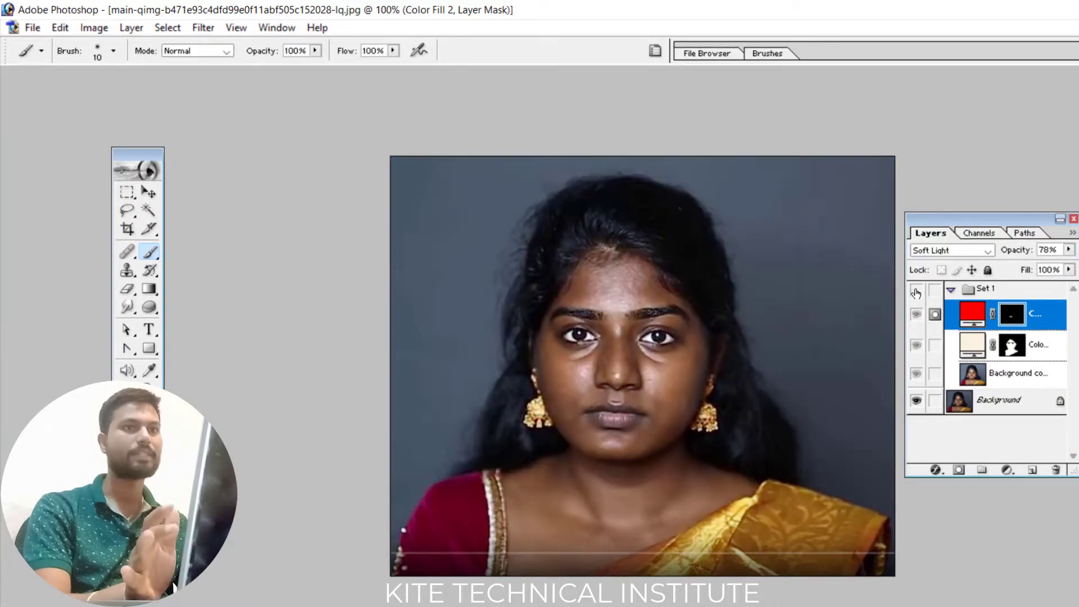
left_click(915, 290)
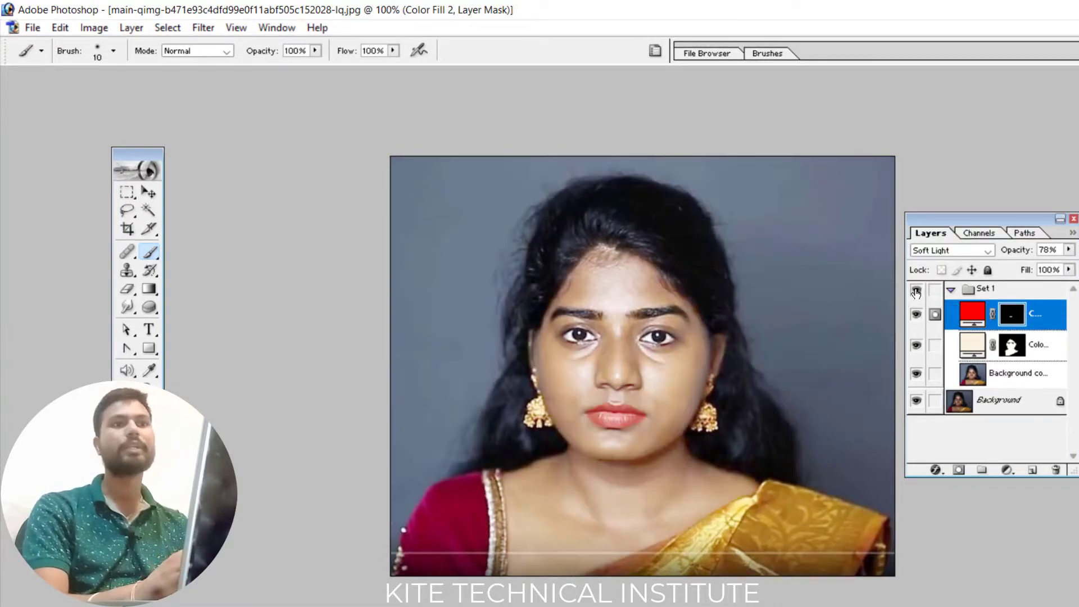